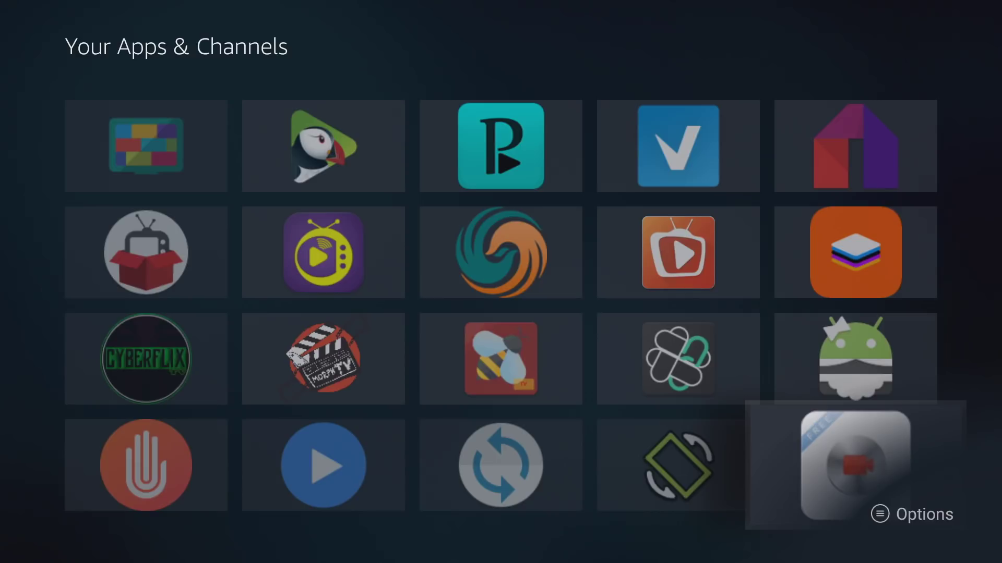
Step: Browse the Your Apps & Channels grid toward Perfect Player
key(Up)
key(Up)
key(Up)
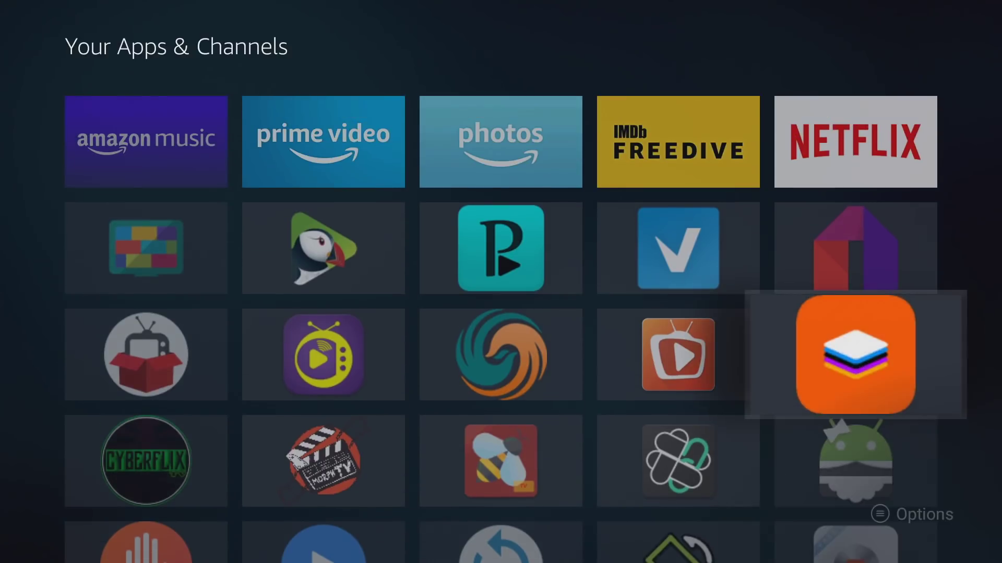
Step: Highlight Perfect Player and show the options menu for the expired placeholder channel
key(Left)
key(Left)
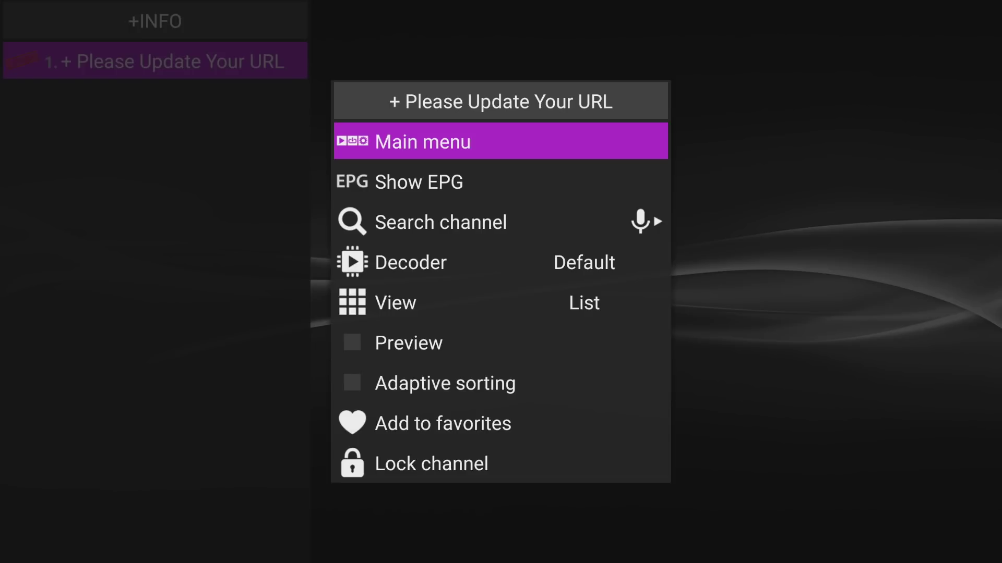
Step: Open Perfect Player's General settings from the Main menu's settings gear
key(Return)
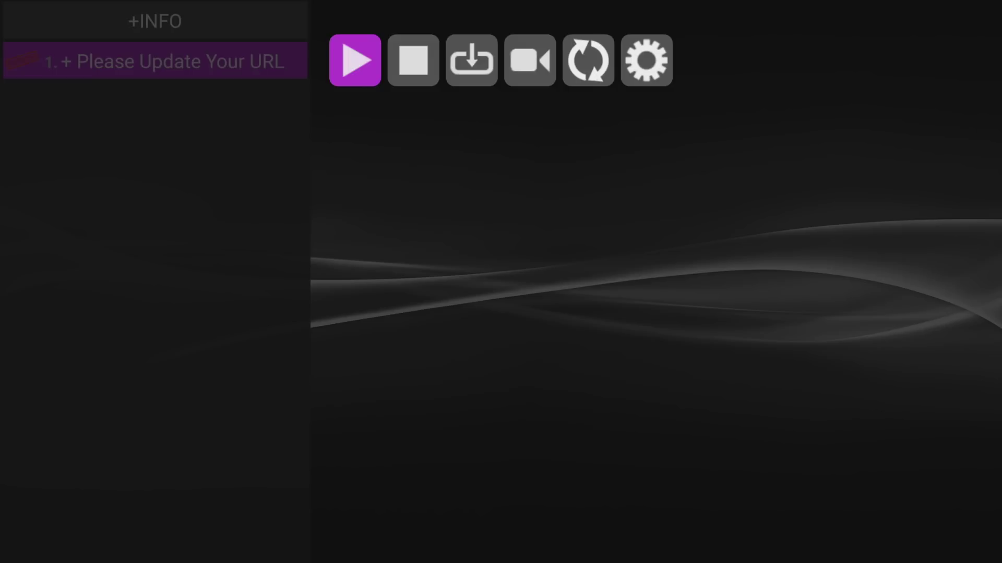
key(Right)
key(Right)
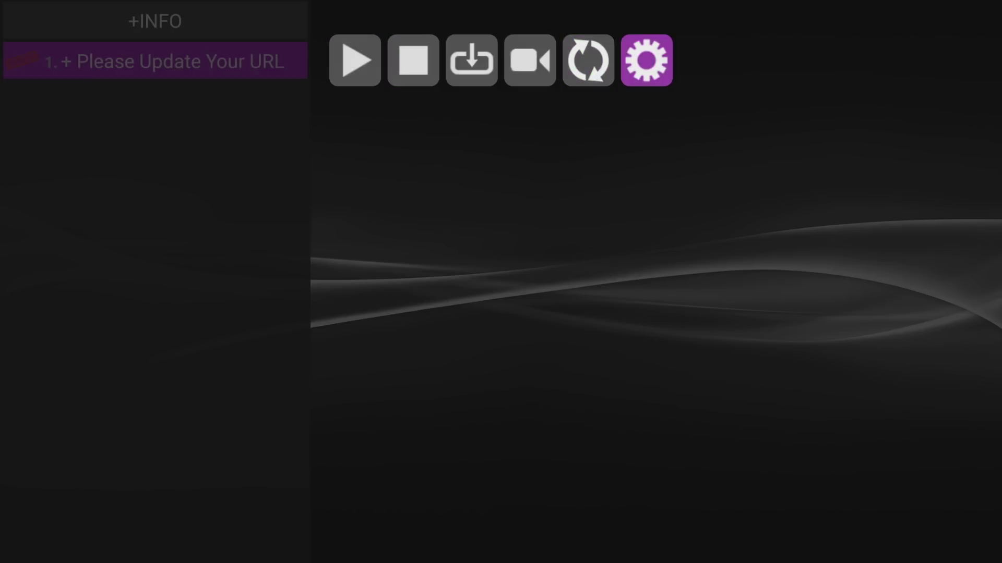
key(Return)
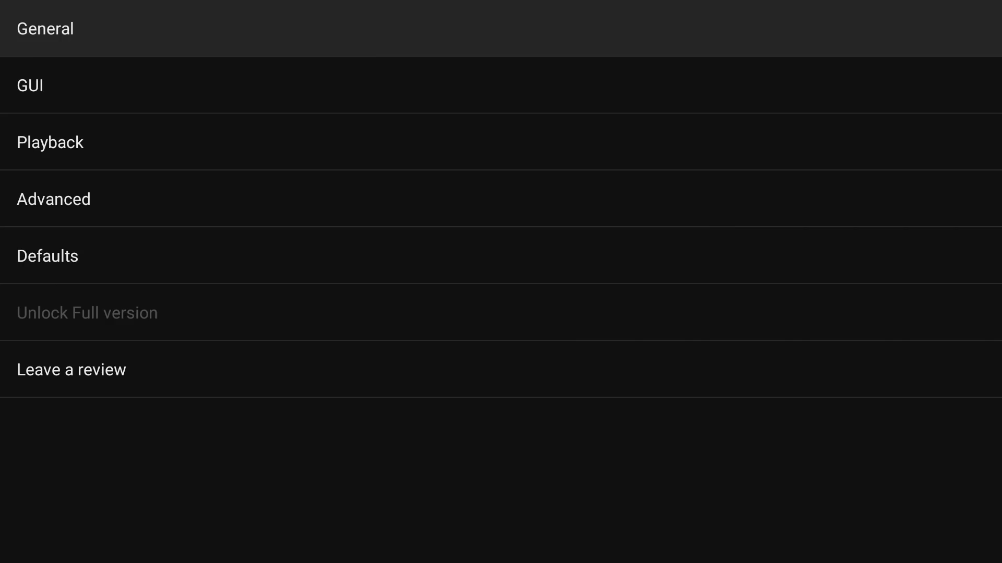
key(Return)
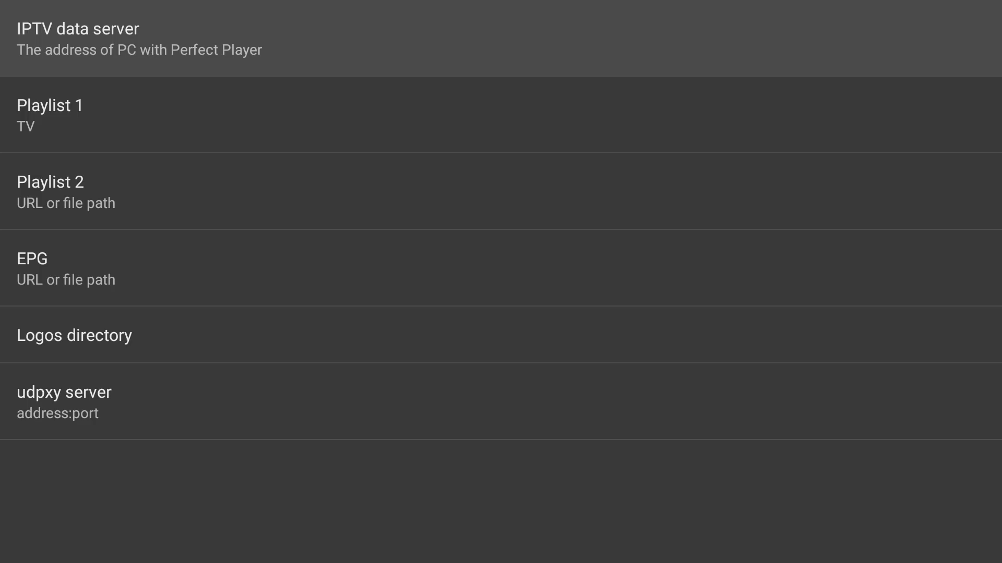
key(Down)
key(Return)
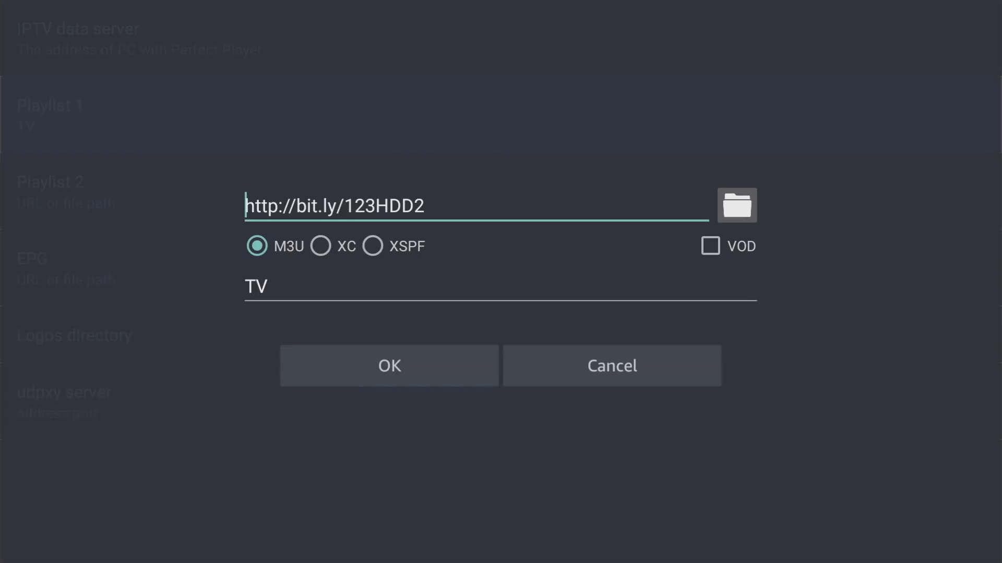
key(Right)
key(Right)
key(Right)
key(Right)
key(Right)
key(Right)
key(Right)
key(Right)
key(Right)
key(Right)
key(Right)
key(Right)
key(Right)
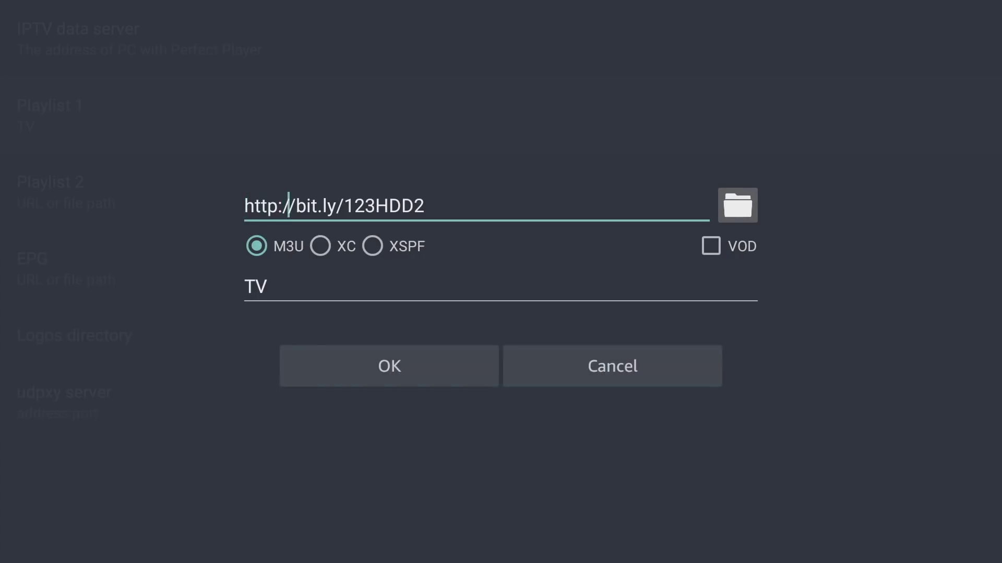
key(Right)
key(Right)
key(Right)
key(Right)
key(Right)
key(Right)
key(Right)
key(Right)
key(Return)
key(Down)
key(Down)
key(Down)
key(Right)
key(Right)
key(Right)
key(Right)
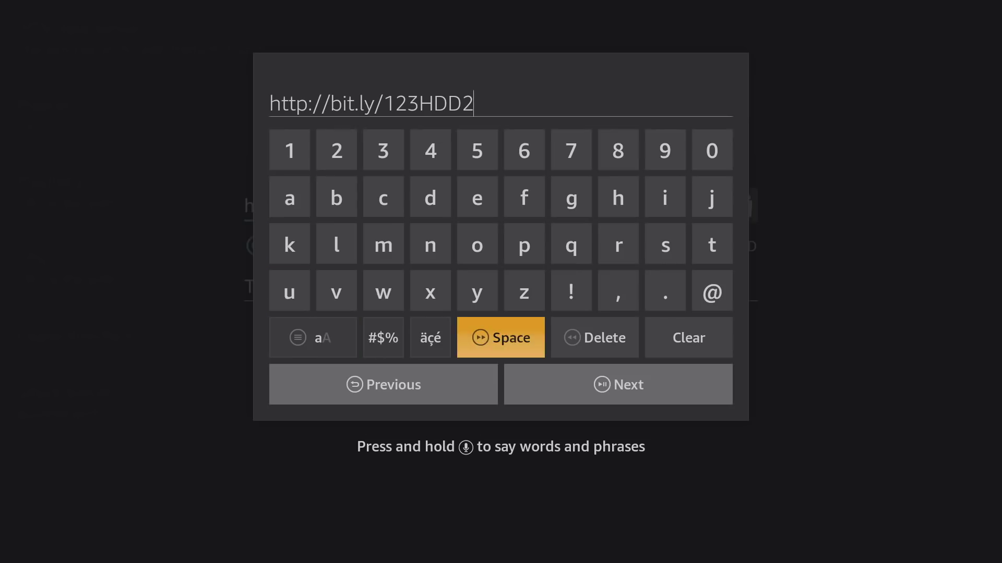
key(Return)
key(Up)
key(Up)
key(Left)
key(Left)
key(Up)
key(Left)
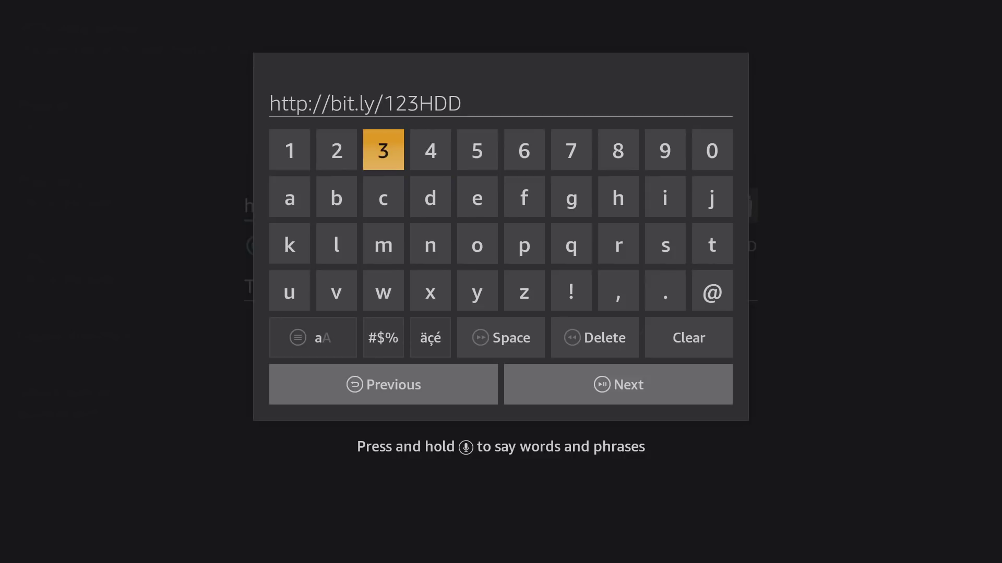
key(Return)
Step: Close the keyboard and move down the M3U playlist dialog named TV
key(Down)
key(Down)
key(Down)
key(Down)
key(Down)
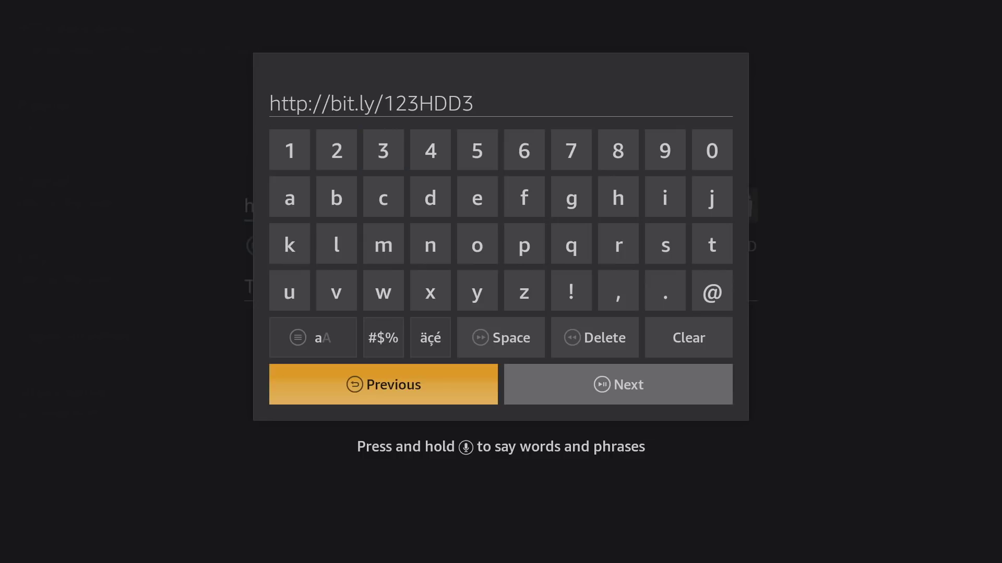
key(Right)
key(Return)
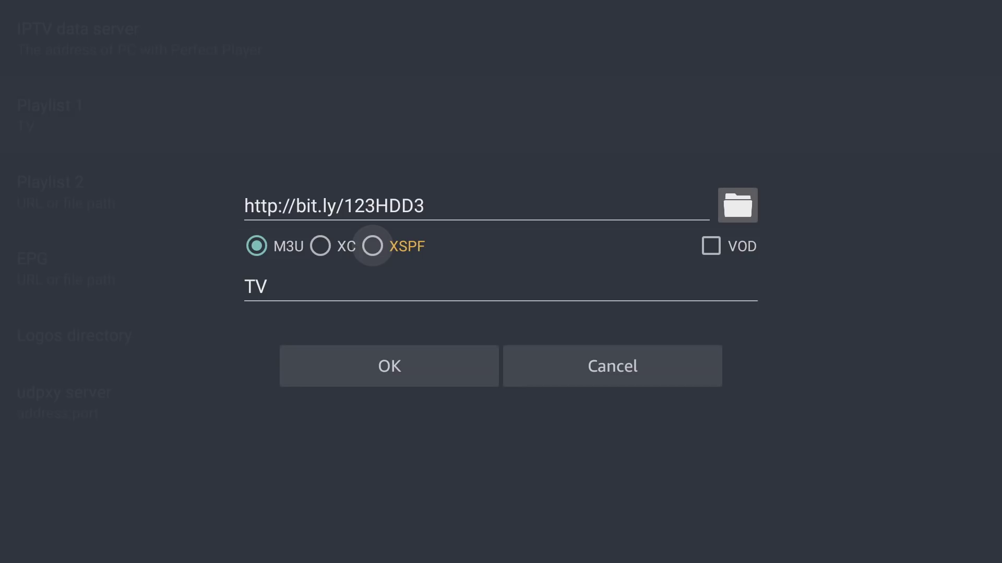
key(Down)
key(Up)
key(Down)
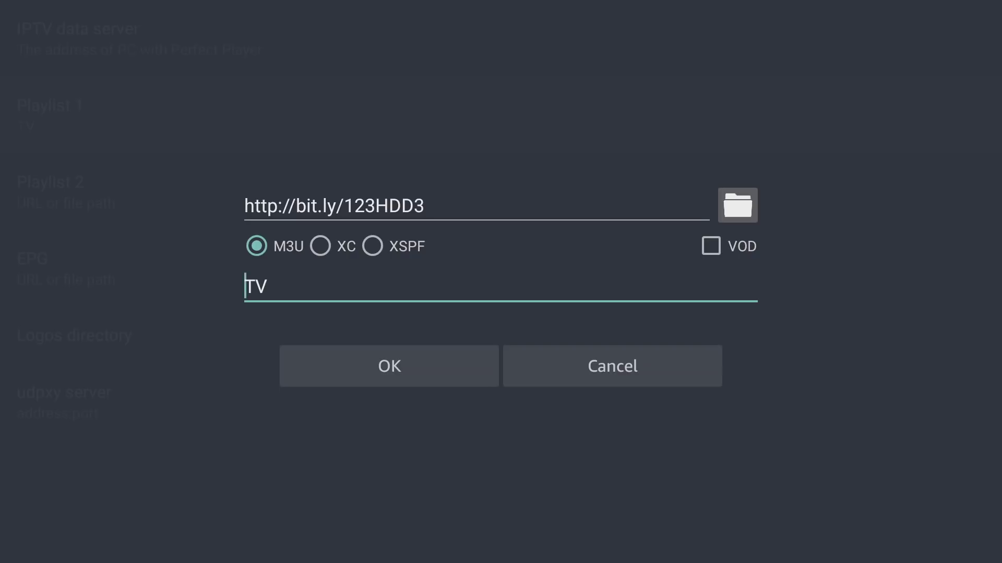
key(Down)
key(Down)
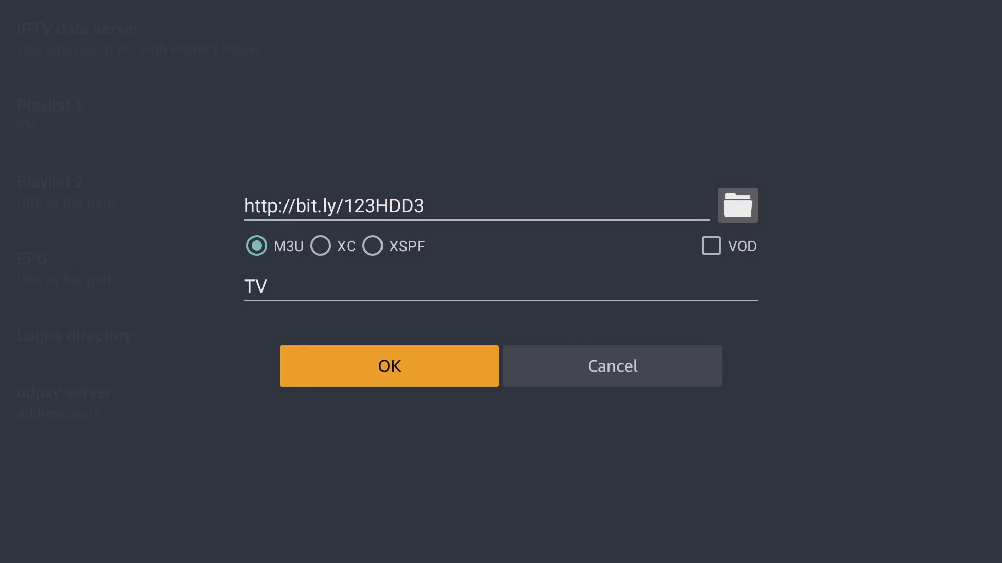
Step: Save Playlist 1 and return to the player so the 2863-channel playlist loads
key(Return)
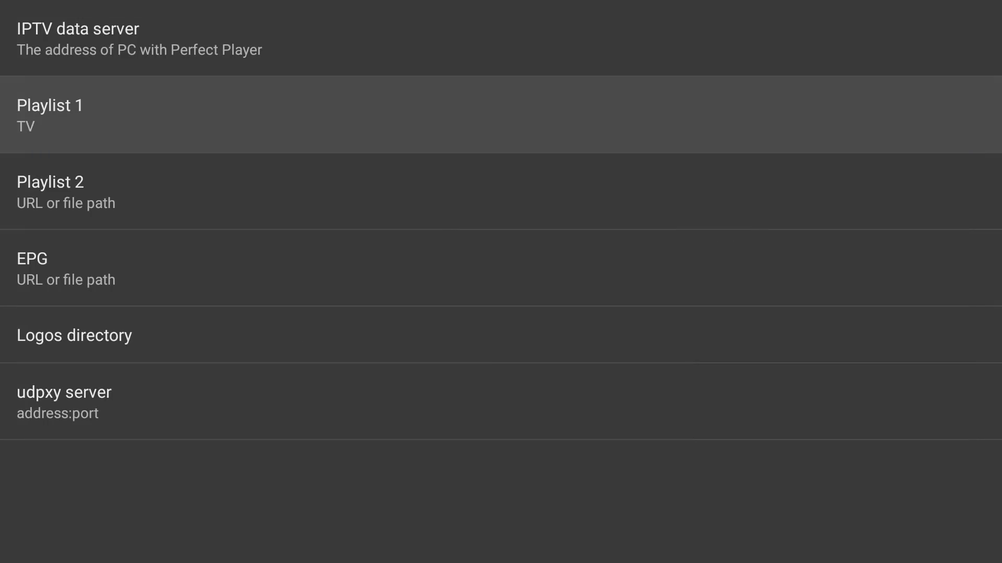
key(Escape)
key(Escape)
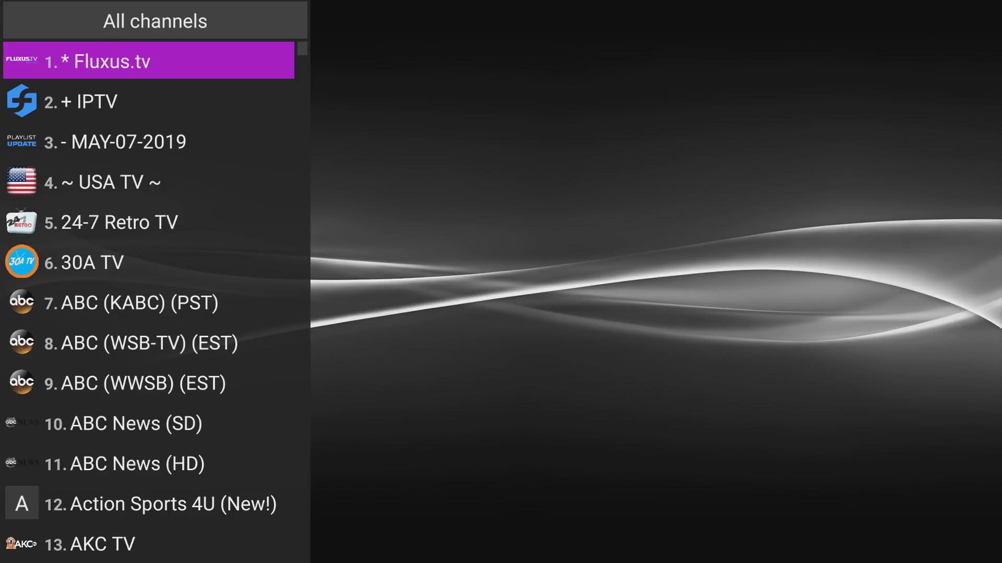
Step: Exit Perfect Player by answering Yes to Exit the app?
key(Menu)
key(Escape)
key(Escape)
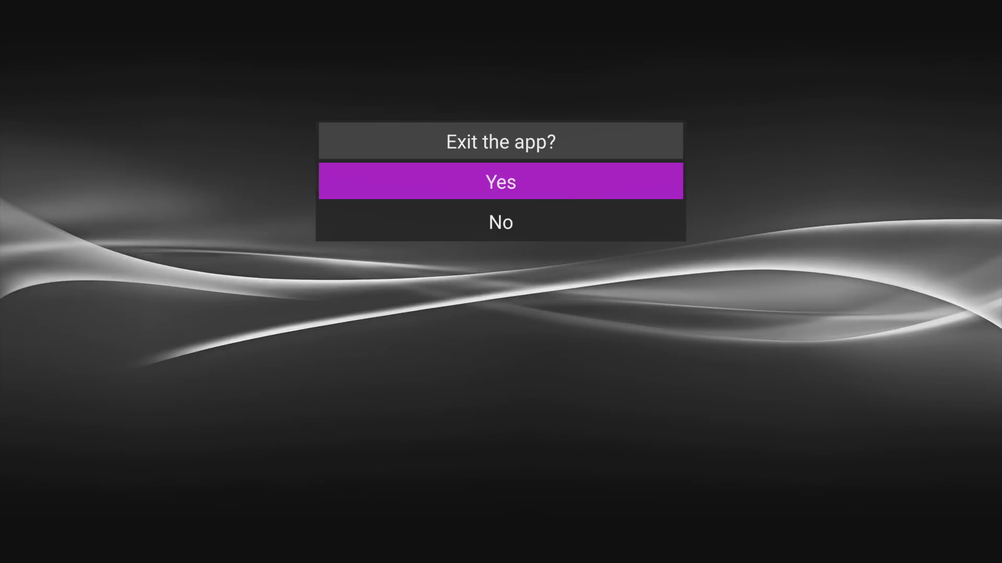
key(Menu)
key(Escape)
key(Return)
Step: Launch TiviMate from the Your Apps & Channels grid
key(Down)
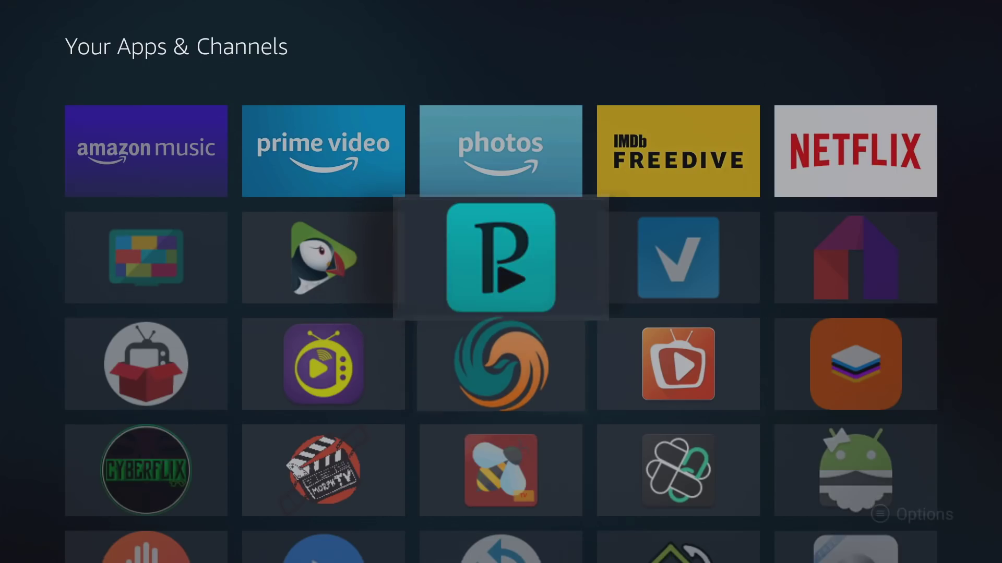
key(Right)
key(Up)
key(Return)
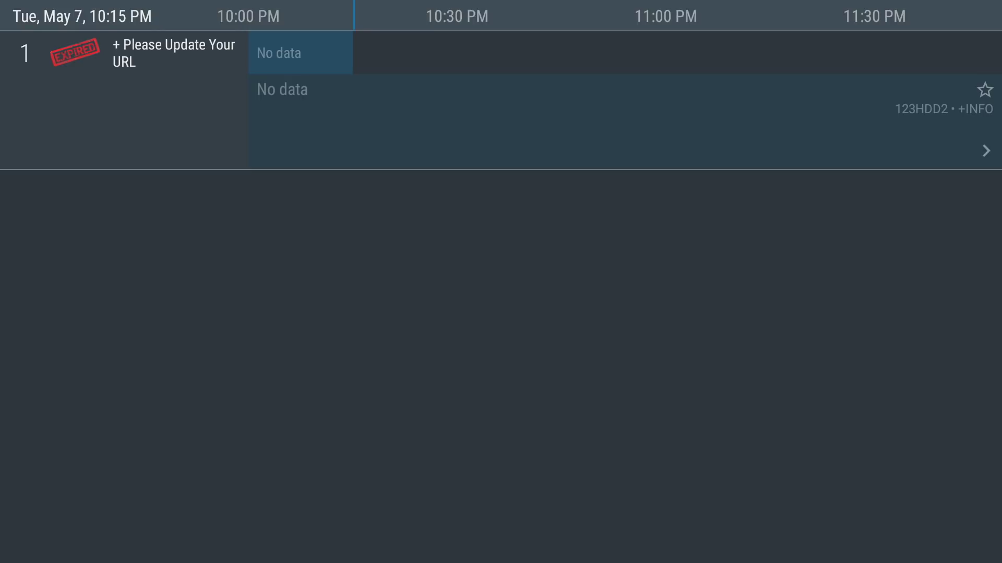
key(Left)
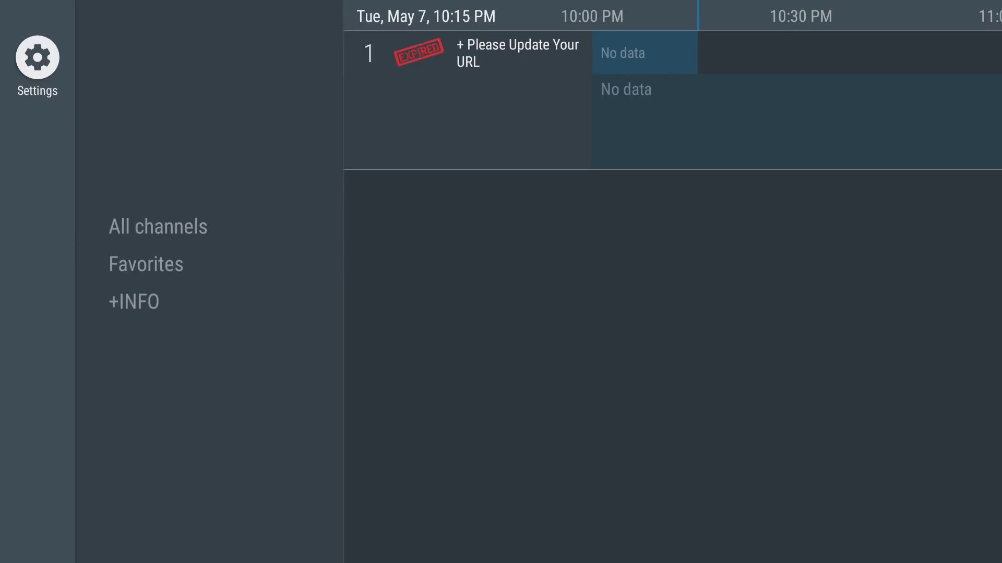
Step: Open Settings > Playlists > 123HDD2 and move to its Playlist URL setting
key(Return)
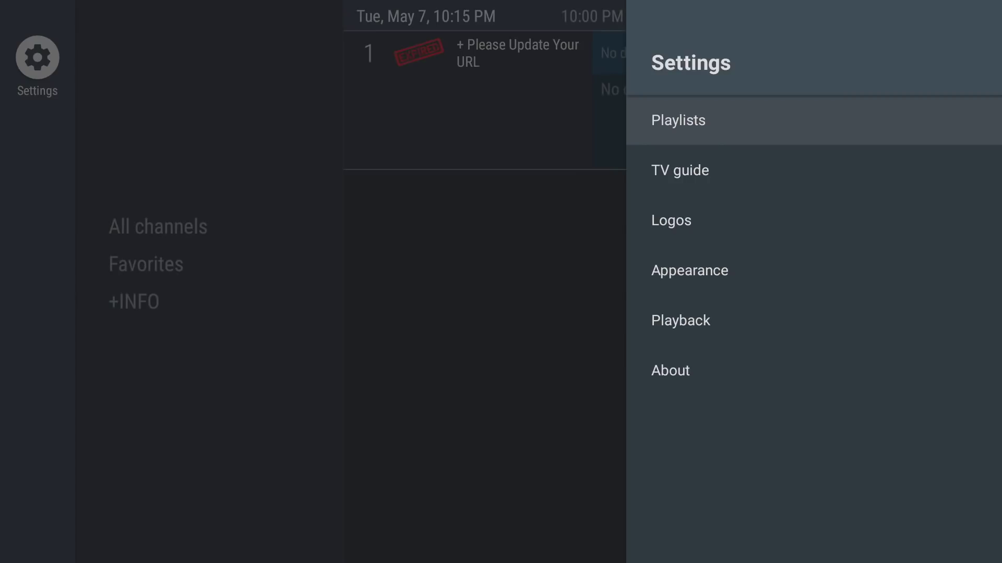
key(Return)
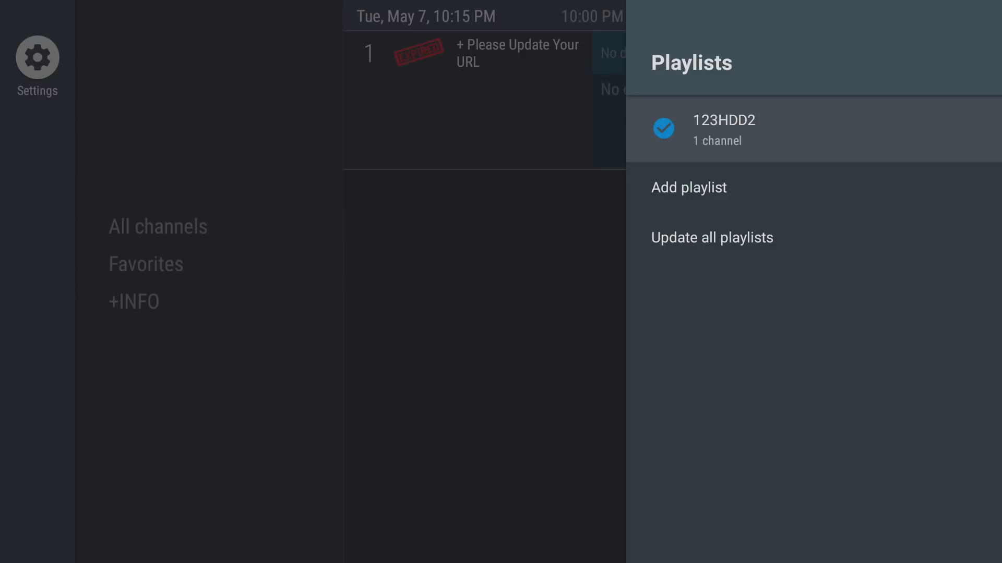
key(Return)
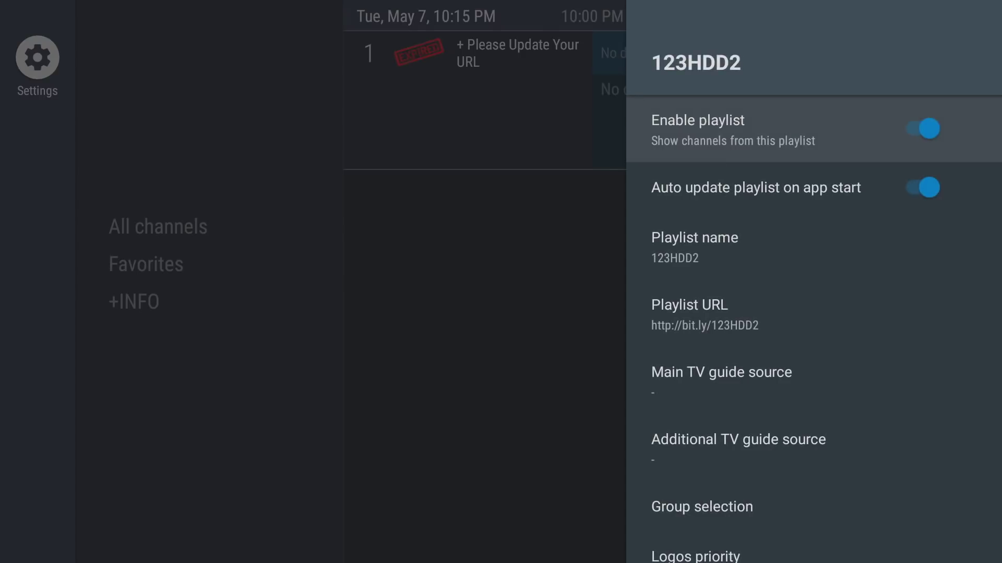
key(Down)
key(Down)
key(Down)
key(Down)
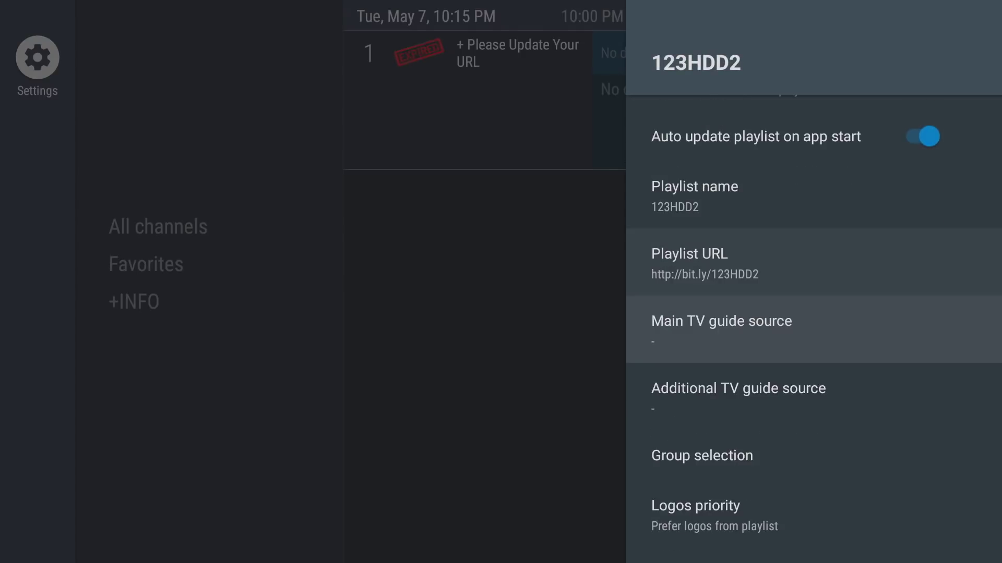
key(Up)
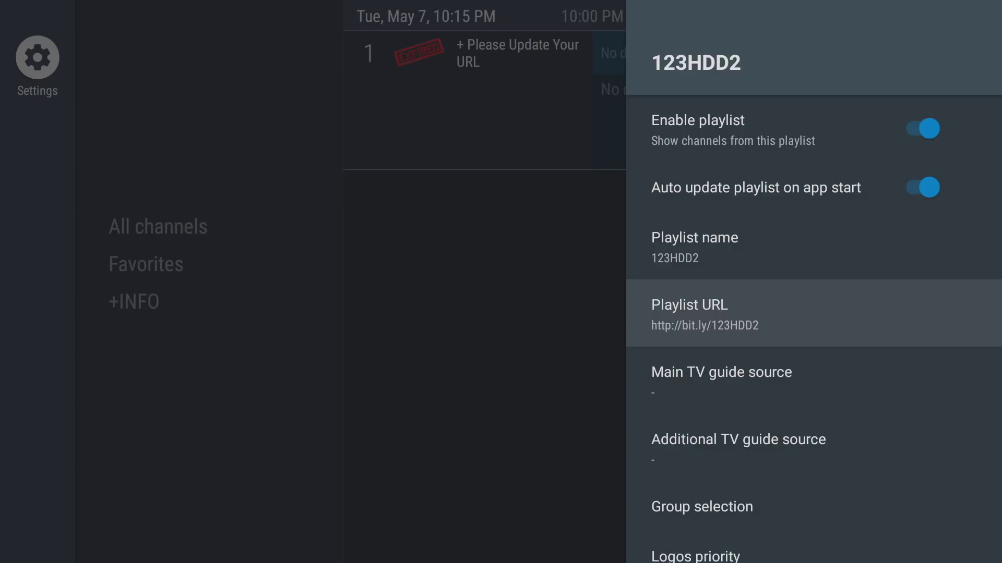
key(Up)
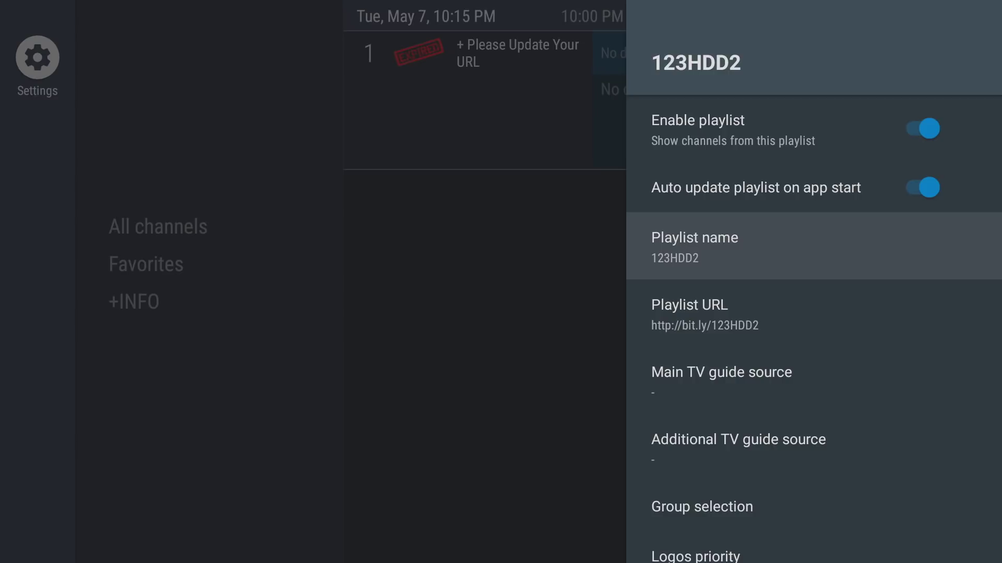
key(Down)
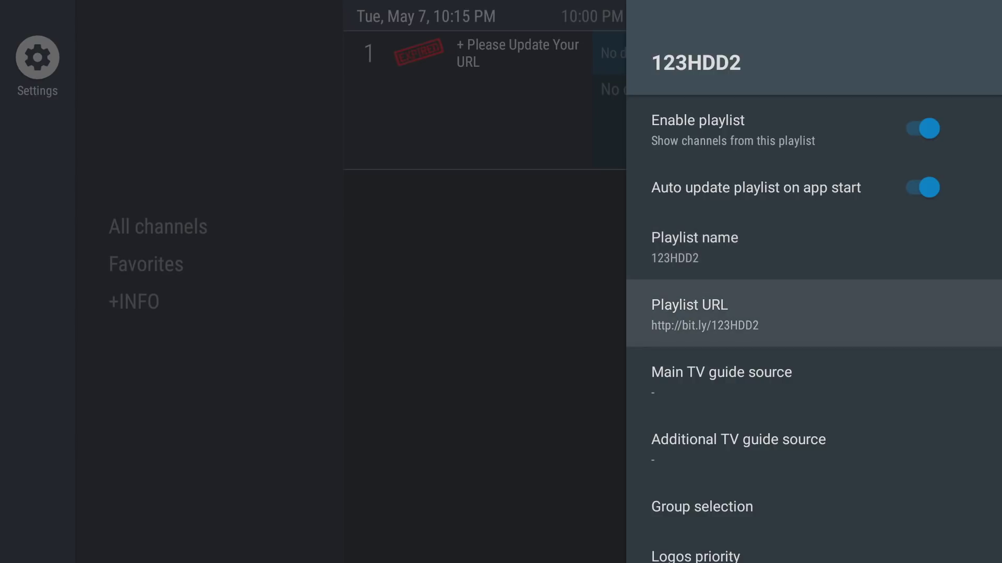
key(Return)
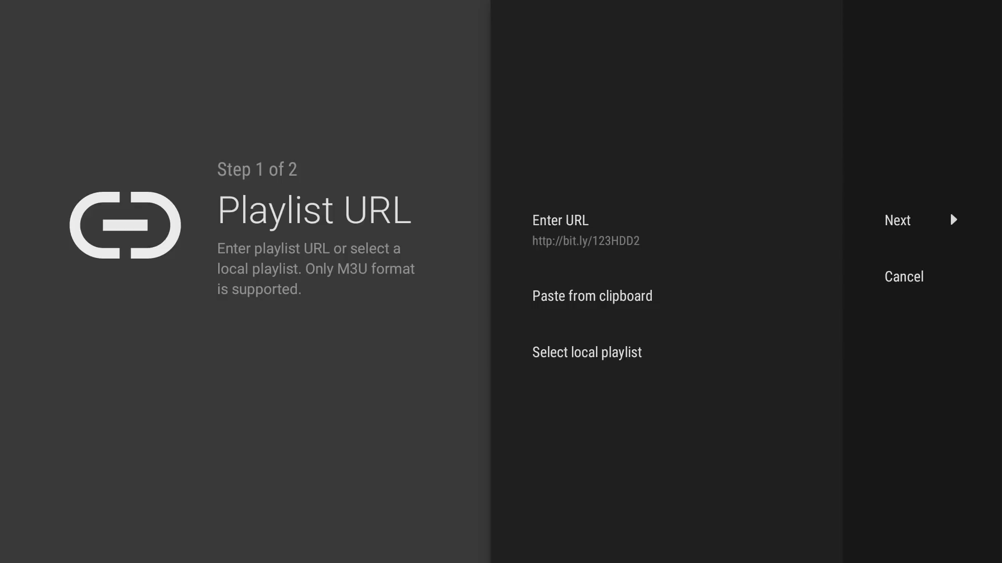
key(Return)
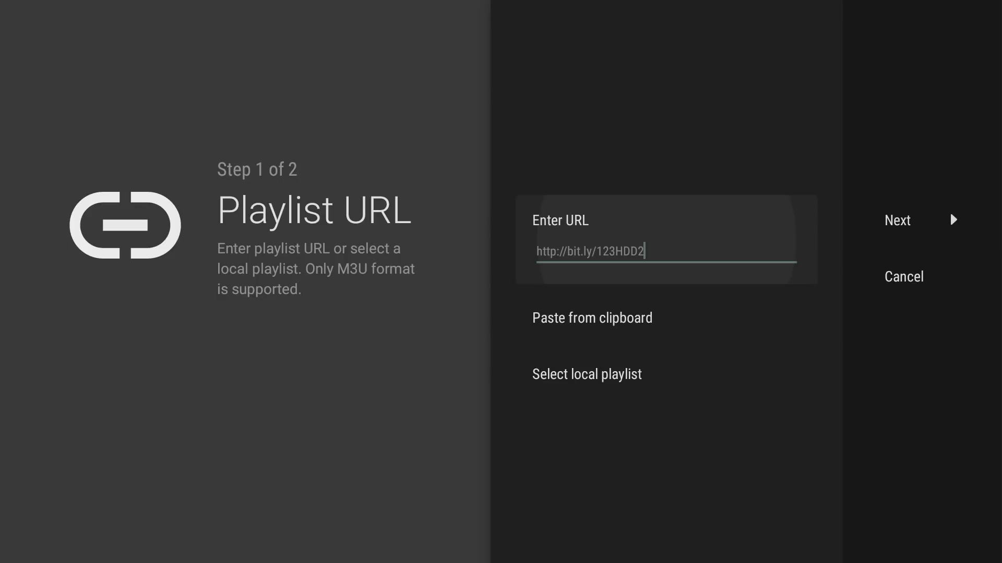
key(Up)
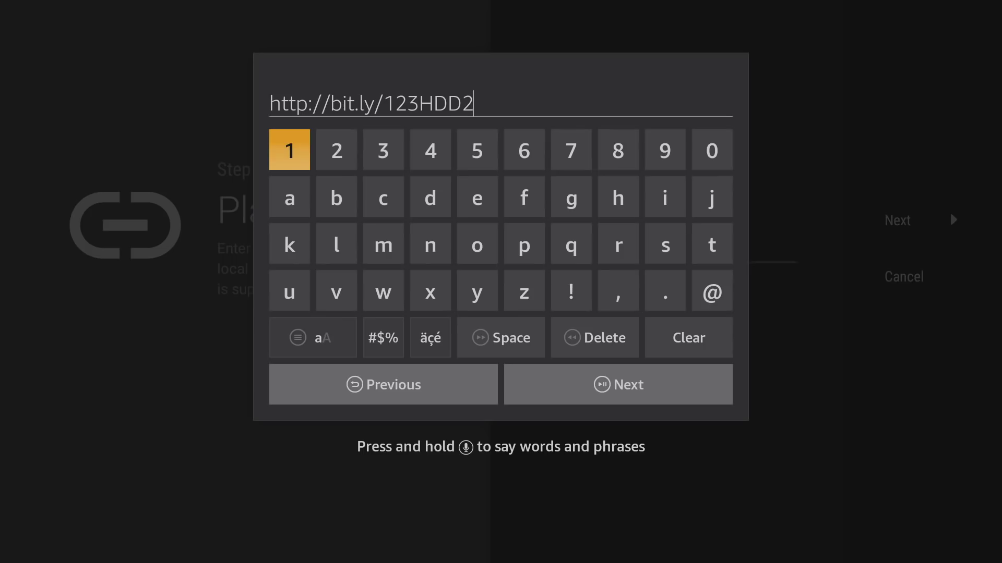
key(Right)
key(Down)
key(Down)
key(Down)
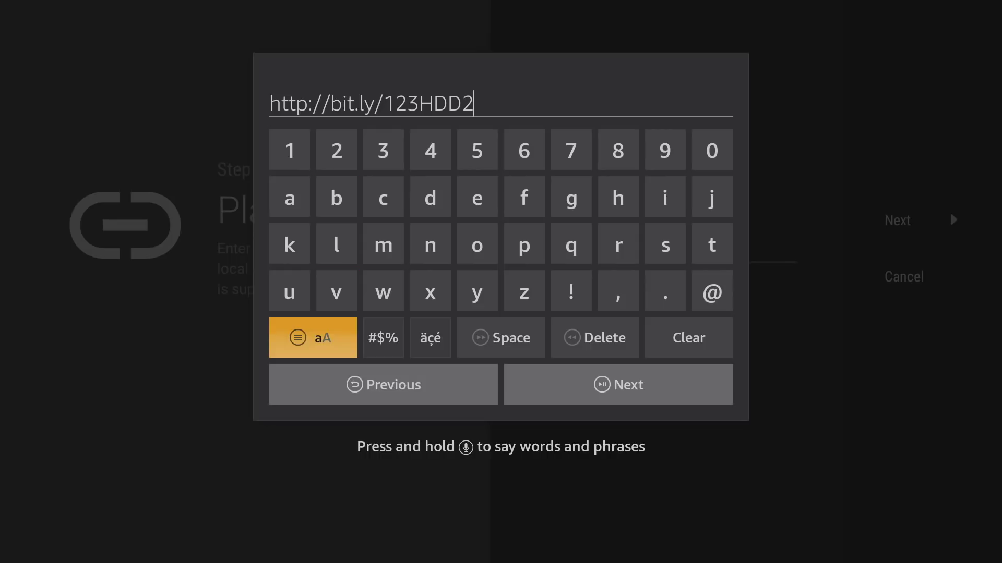
key(Right)
key(Right)
key(Right)
key(Right)
key(Return)
key(Left)
key(Left)
key(Up)
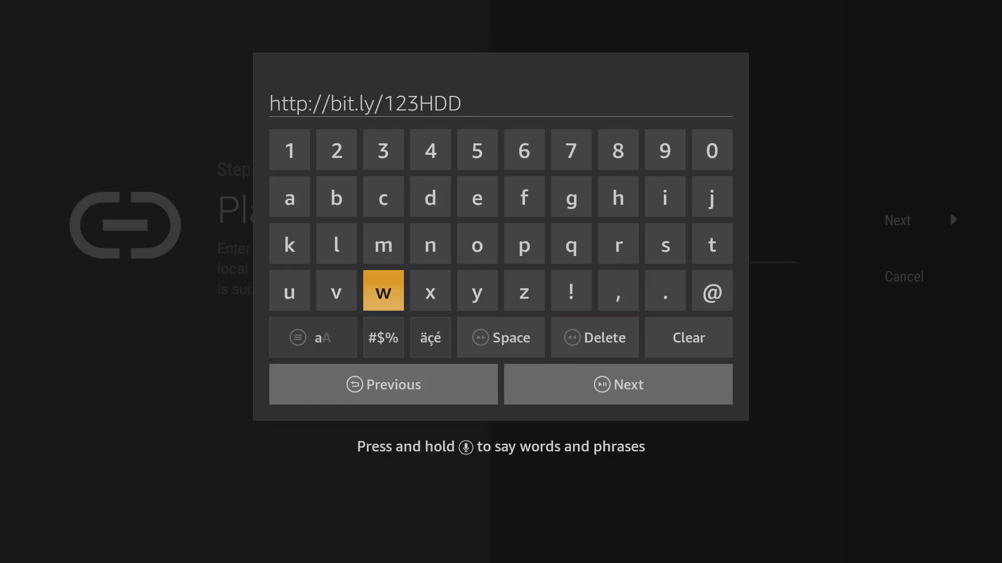
key(Up)
key(Up)
key(Up)
key(Return)
key(Up)
key(Right)
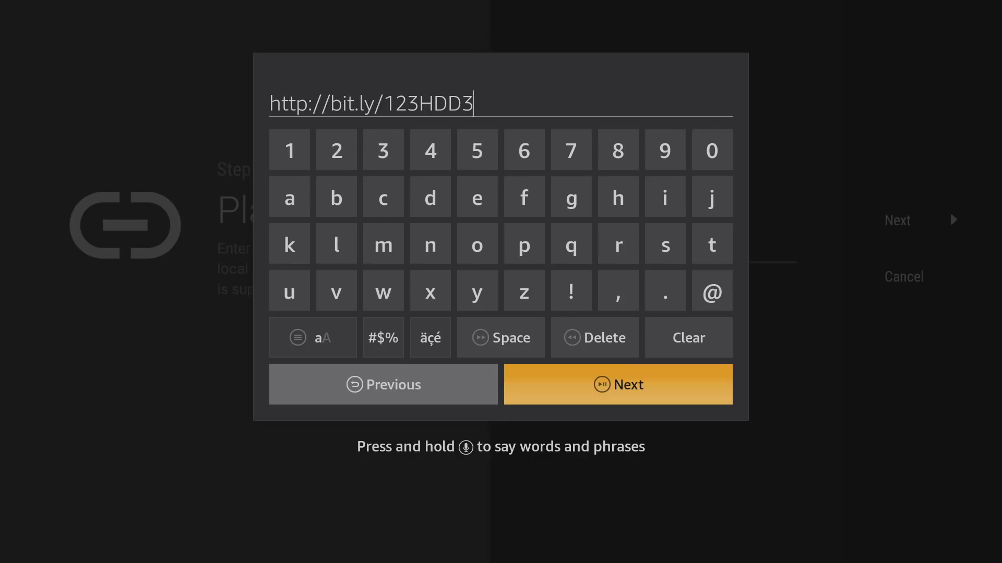
key(Return)
key(Return)
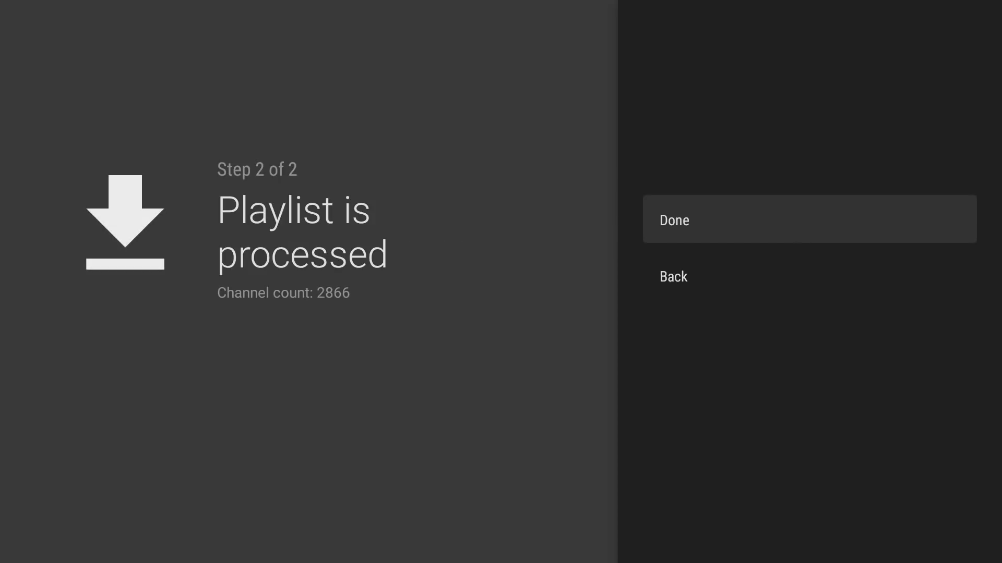
Step: Choose Done on the Channel count 2866 screen to return to playlist settings
key(Return)
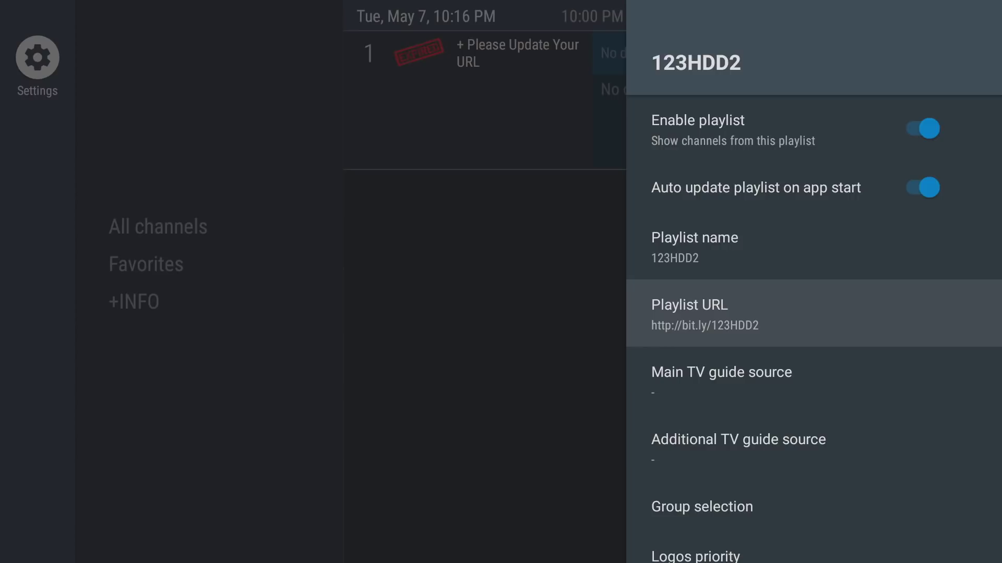
Step: Back out to the channel guide and reopen the settings panel
key(Escape)
key(Escape)
key(Escape)
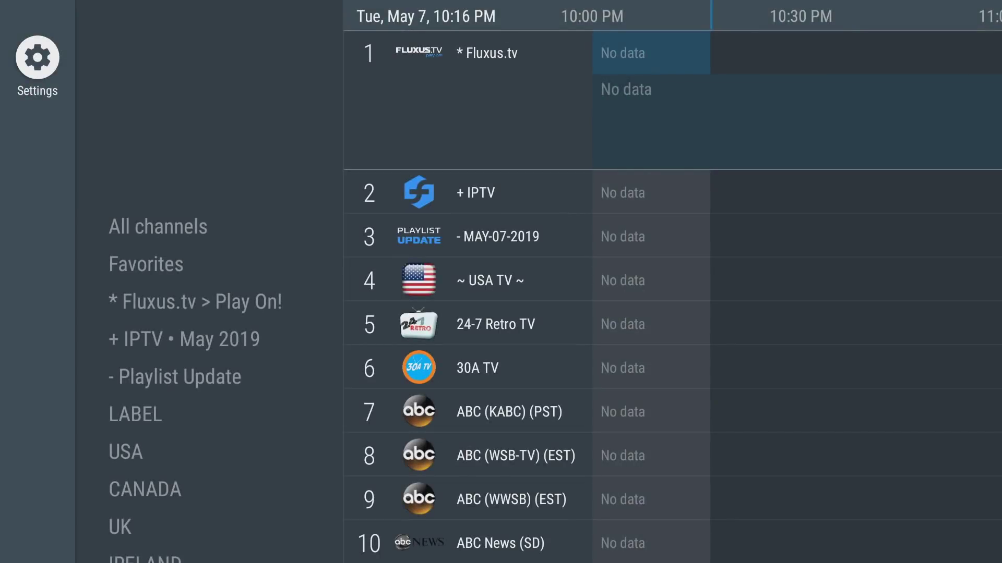
key(Right)
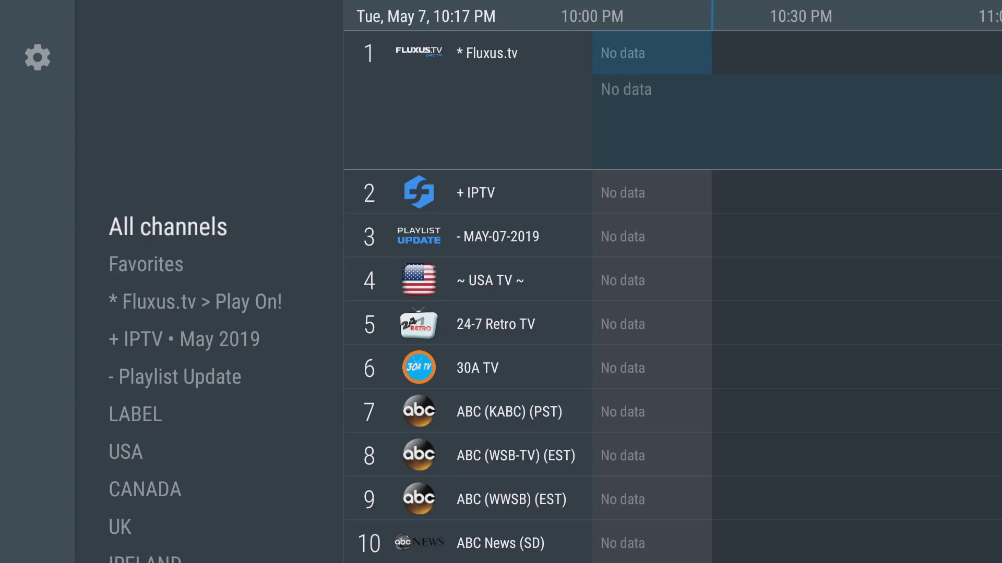
click(38, 58)
key(Return)
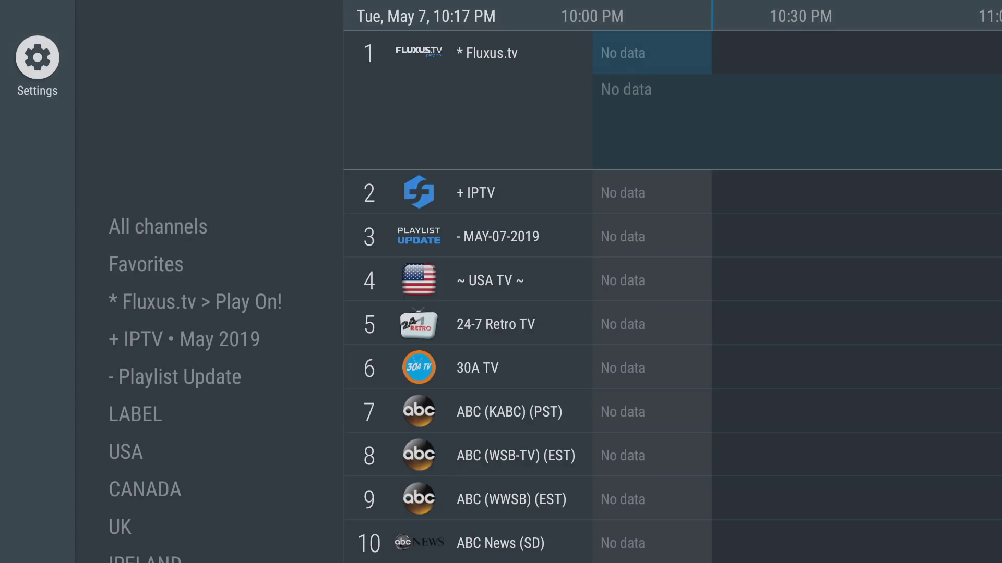
Step: Choose Playlists > Add playlist and bring up the empty URL entry
key(Down)
key(Up)
key(Return)
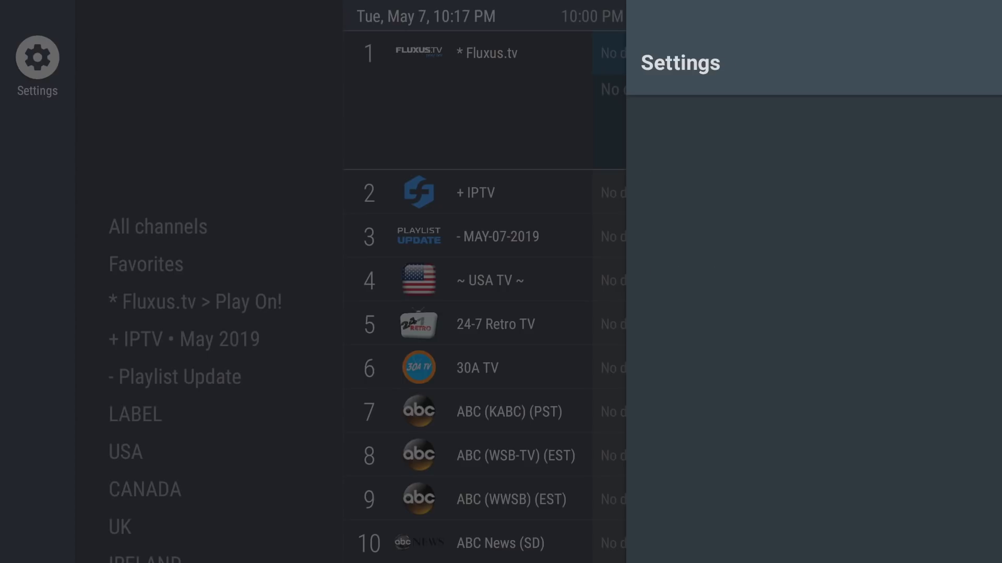
key(Down)
key(Down)
key(Up)
key(Return)
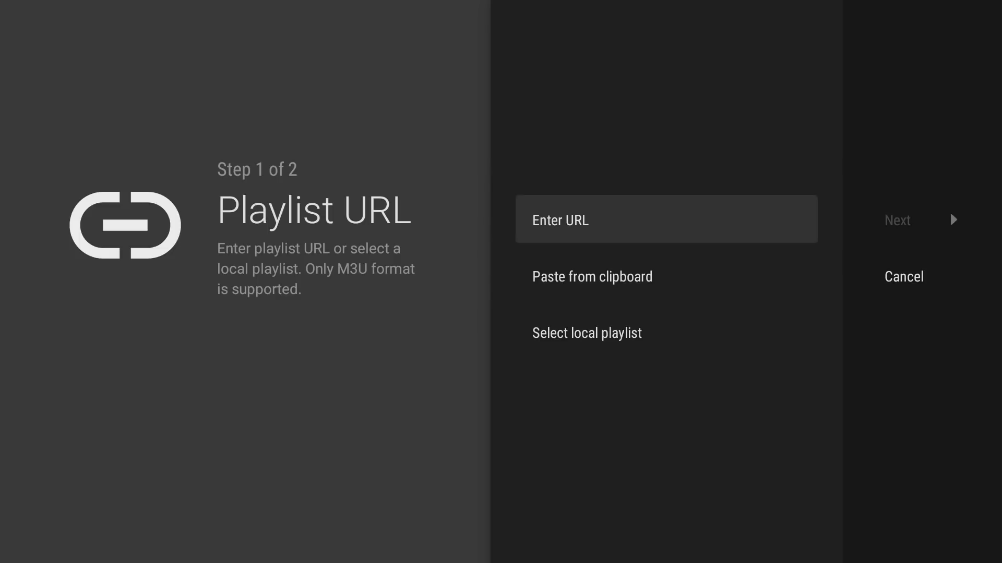
key(Return)
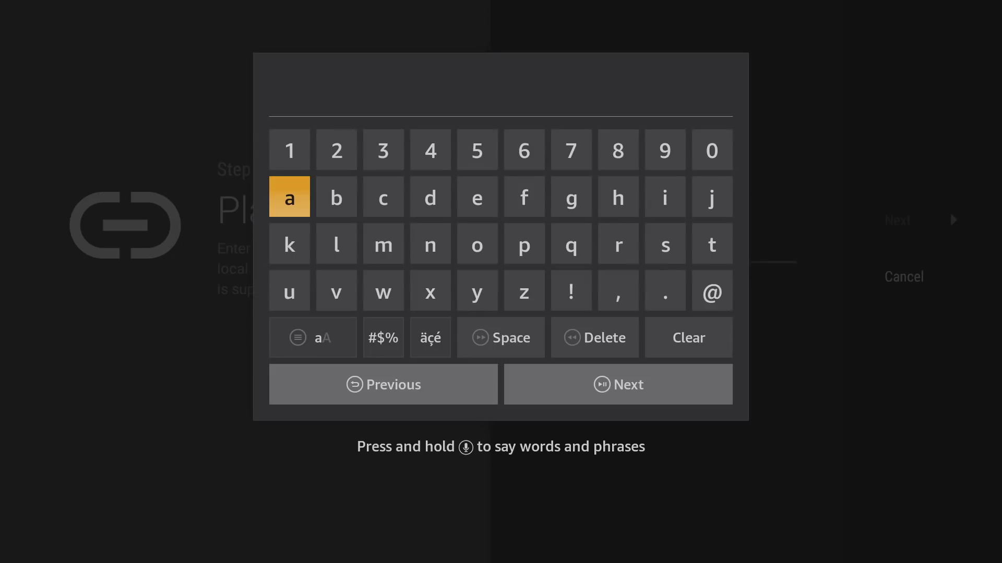
Step: Close the empty text entry and reopen the playlist URL entry
key(Escape)
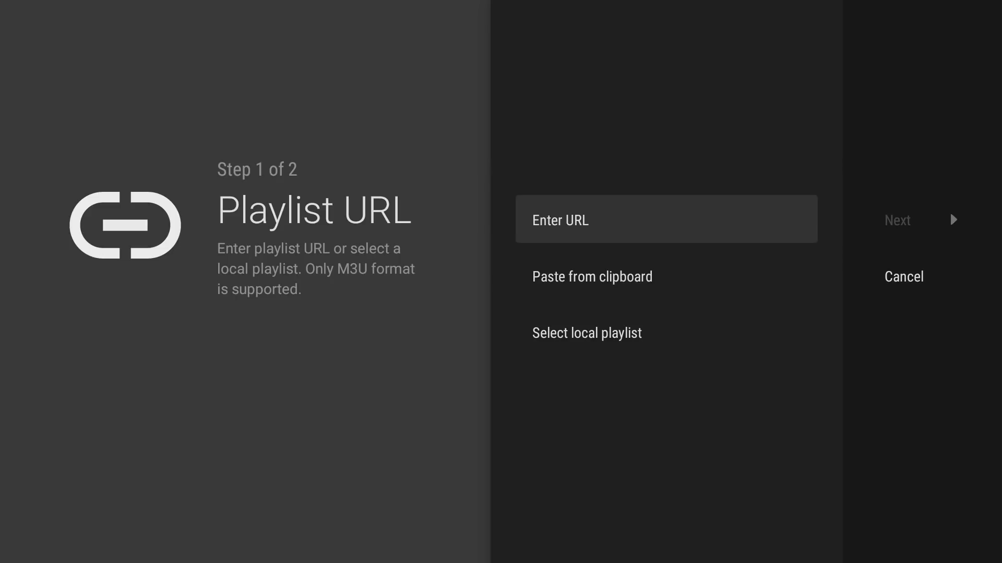
key(Return)
key(Right)
key(Right)
key(Right)
key(Right)
key(Right)
key(Right)
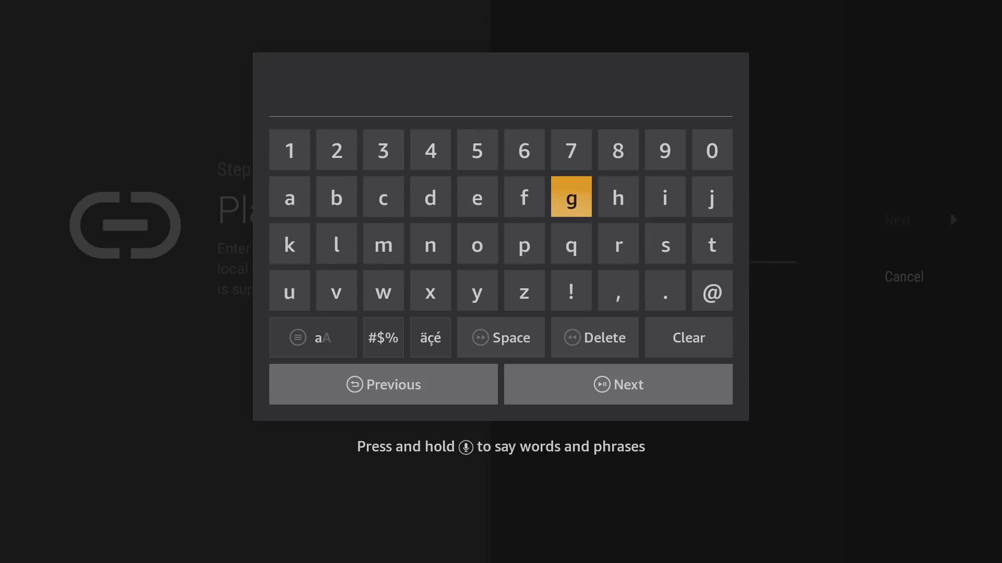
key(Right)
key(Return)
key(Right)
key(Down)
key(Right)
key(Return)
key(Return)
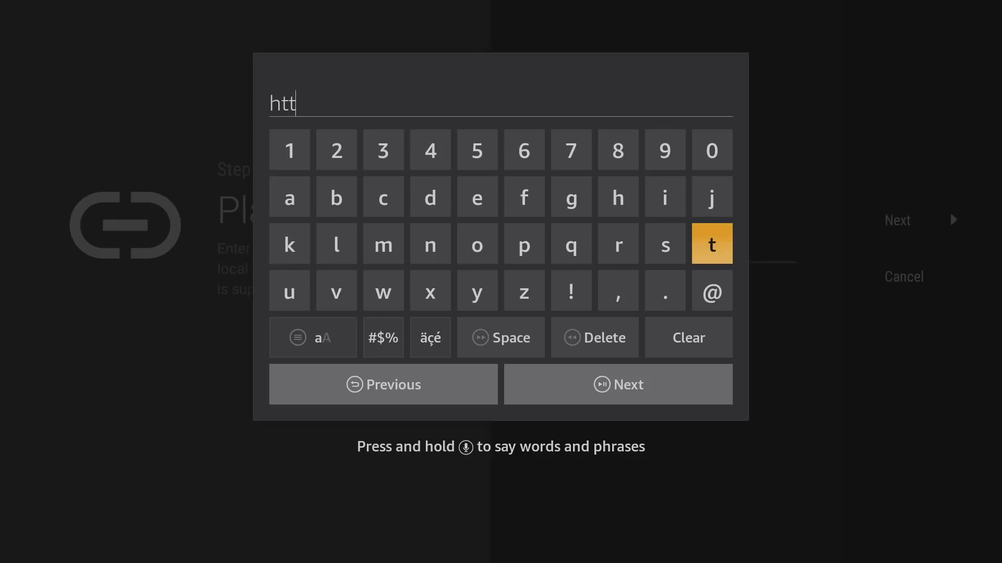
key(Right)
key(Right)
key(Right)
key(Right)
key(Right)
key(Right)
key(Return)
key(Down)
key(Down)
key(Left)
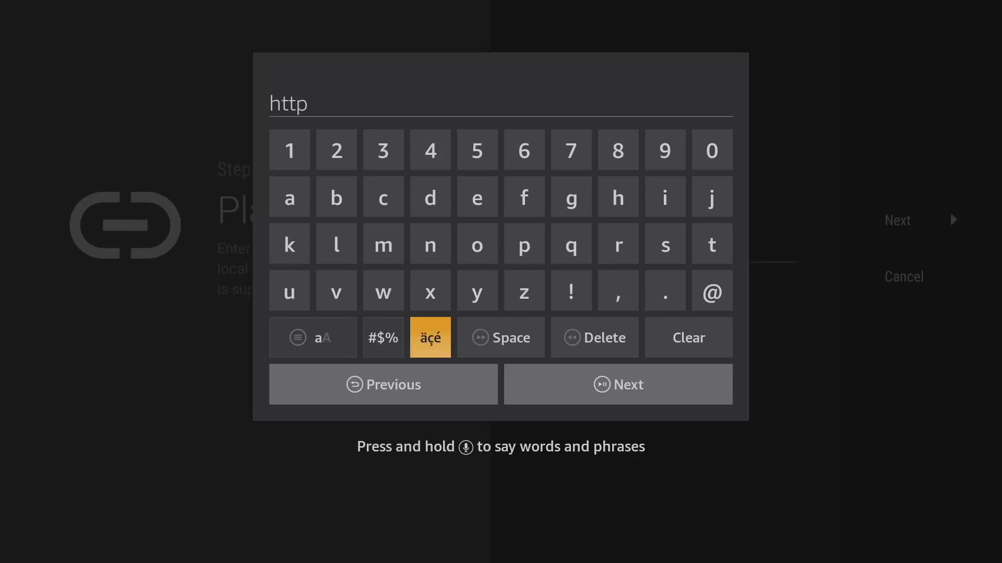
key(Left)
key(Return)
key(Up)
key(Left)
key(Left)
key(Up)
key(Return)
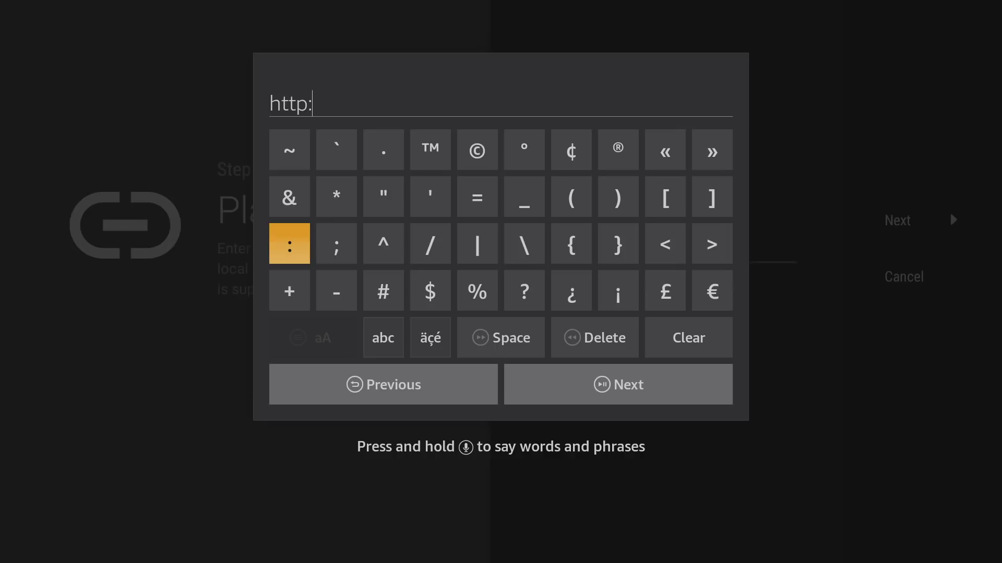
key(Right)
key(Right)
key(Right)
key(Return)
key(Return)
key(Down)
key(Down)
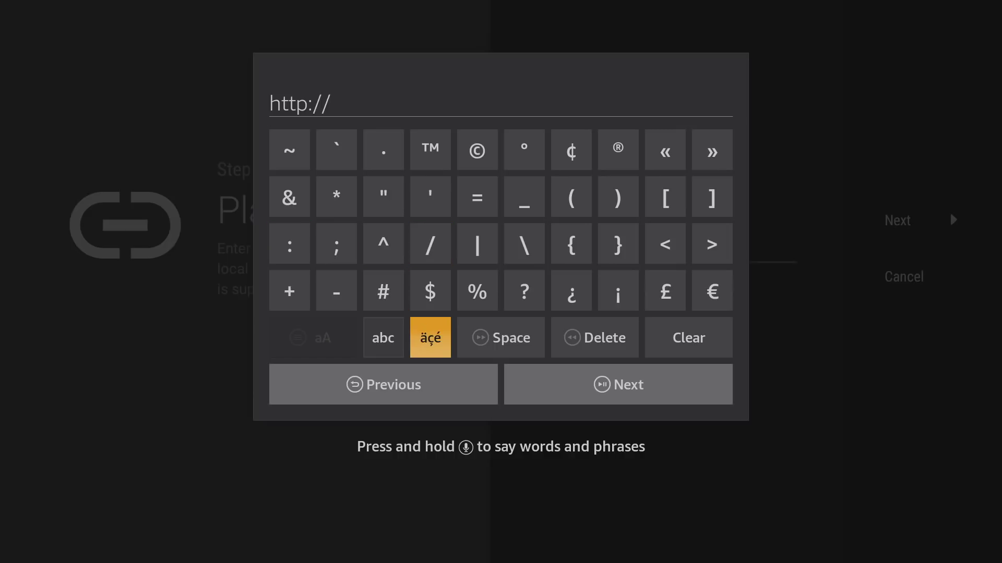
key(Left)
Step: Continue the address with bit.ly/
key(Return)
key(Up)
key(Up)
key(Right)
key(Up)
key(Left)
key(Left)
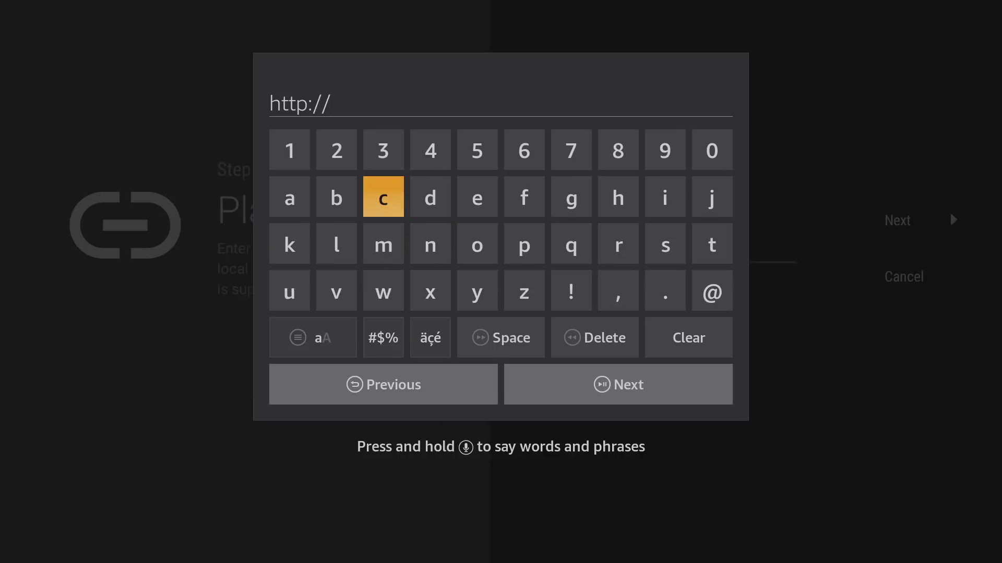
key(Return)
key(Right)
key(Right)
key(Right)
key(Right)
key(Right)
key(Right)
key(Right)
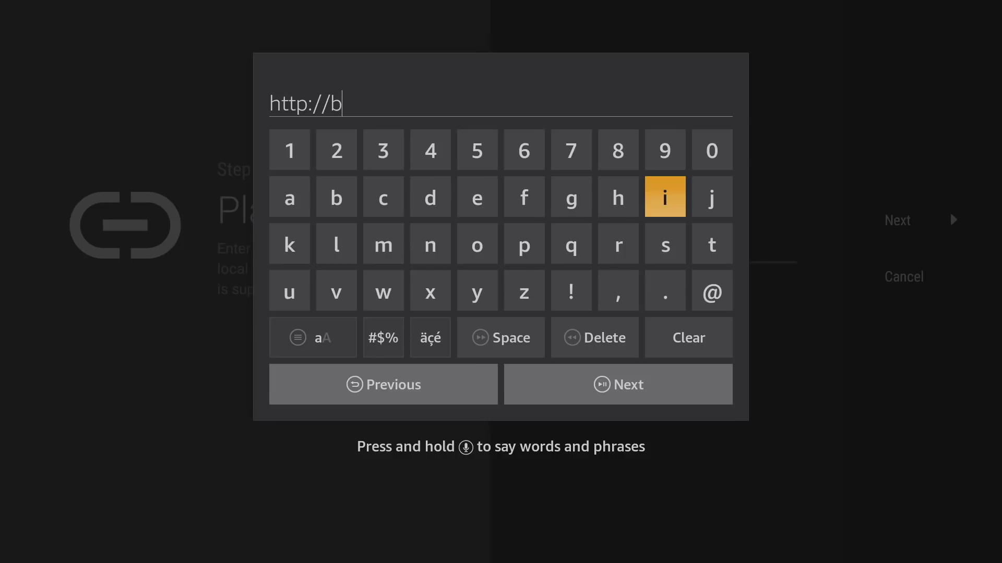
key(Return)
key(Down)
key(Right)
key(Return)
key(Down)
key(Left)
key(Return)
key(Left)
key(Left)
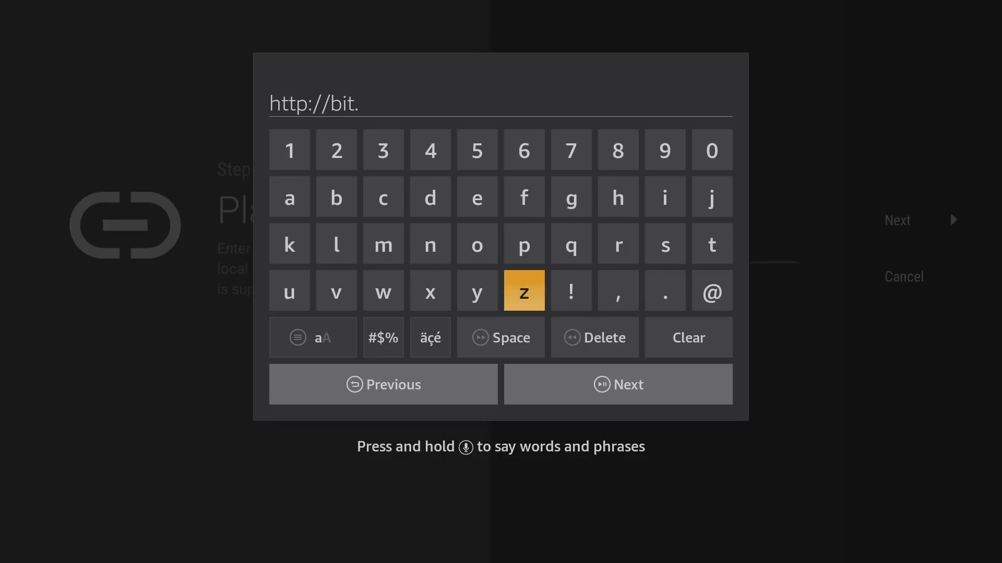
key(Left)
key(Left)
key(Left)
key(Left)
key(Up)
key(Return)
key(Right)
key(Right)
key(Right)
key(Right)
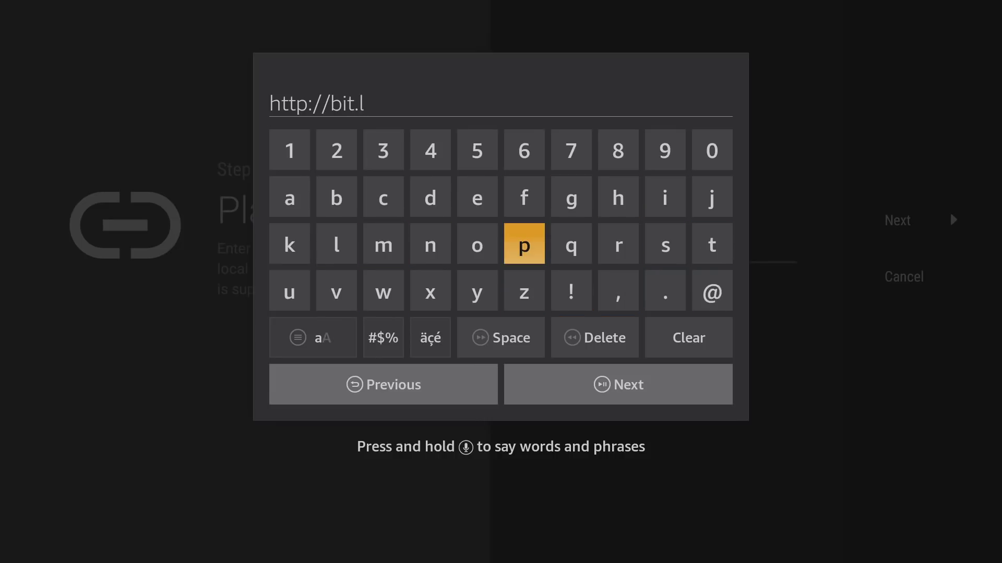
key(Down)
key(Left)
key(Return)
key(Down)
key(Left)
key(Left)
key(Return)
key(Up)
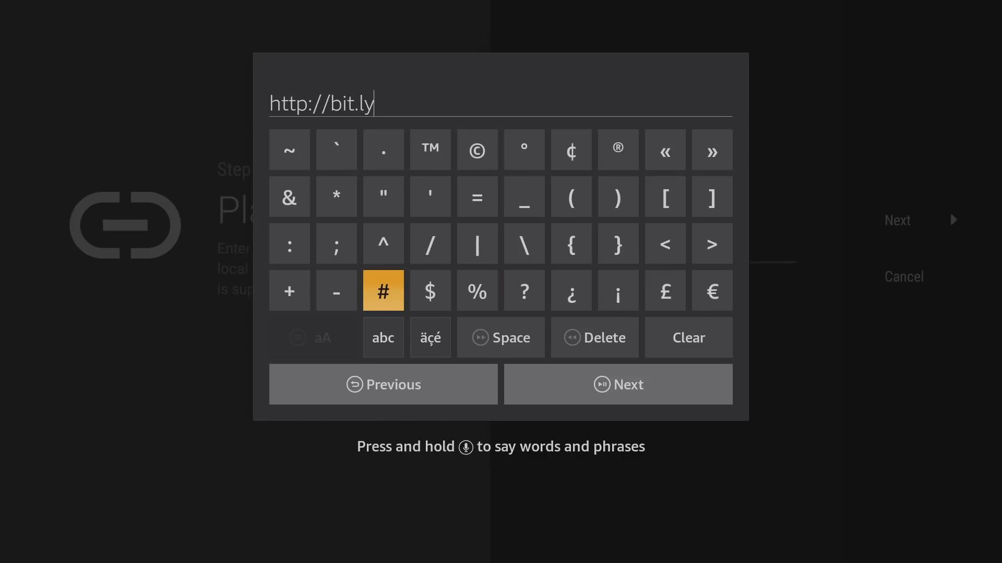
key(Right)
key(Up)
key(Return)
key(Down)
key(Down)
key(Left)
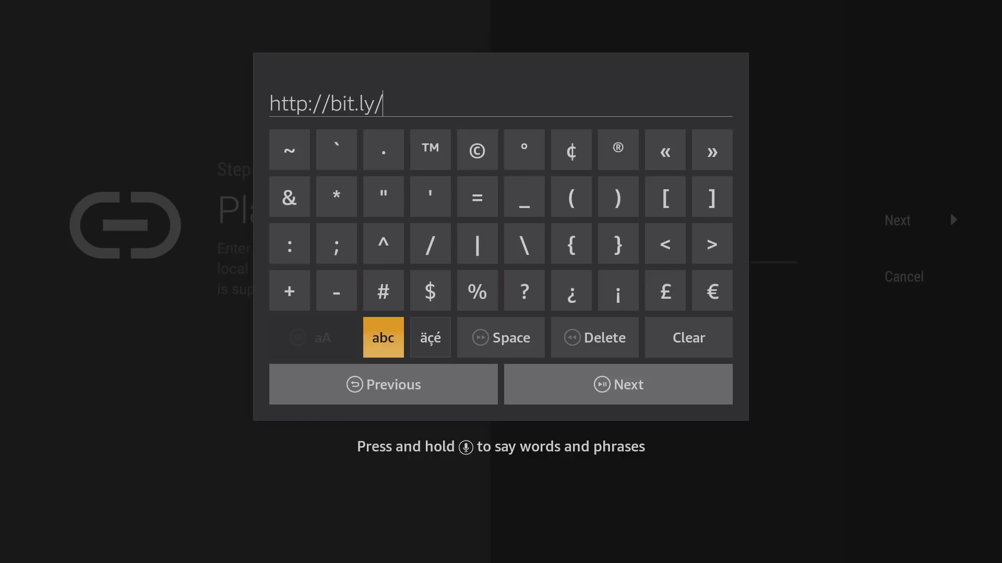
key(Return)
key(Up)
key(Up)
key(Up)
key(Left)
key(Left)
key(Up)
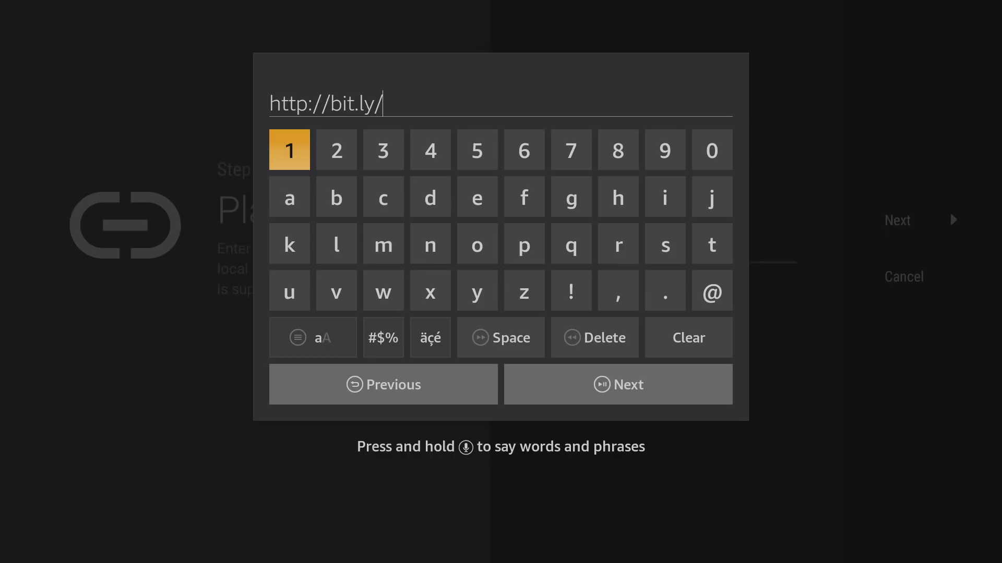
key(Return)
key(Right)
key(Return)
key(Right)
key(Return)
key(Down)
key(Menu)
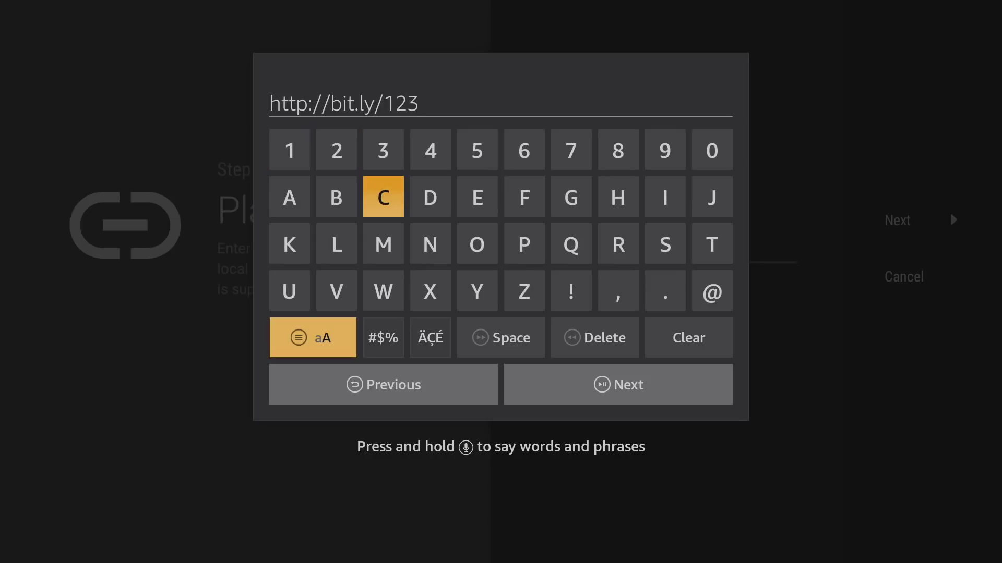
key(Right)
key(Right)
key(Right)
key(Right)
key(Right)
key(Return)
key(Left)
key(Left)
key(Left)
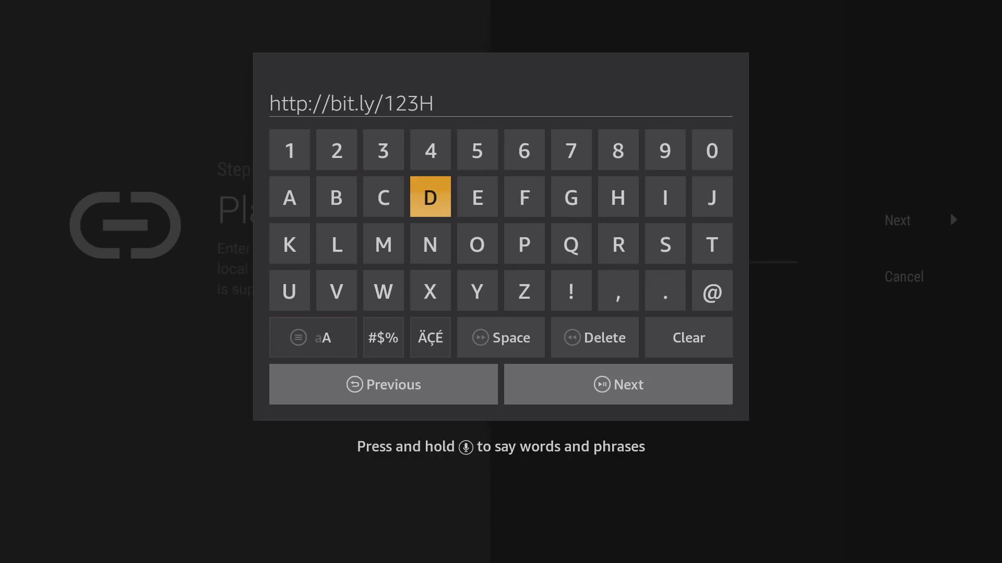
key(Return)
key(Return)
key(Left)
key(Up)
key(Return)
key(Up)
key(Right)
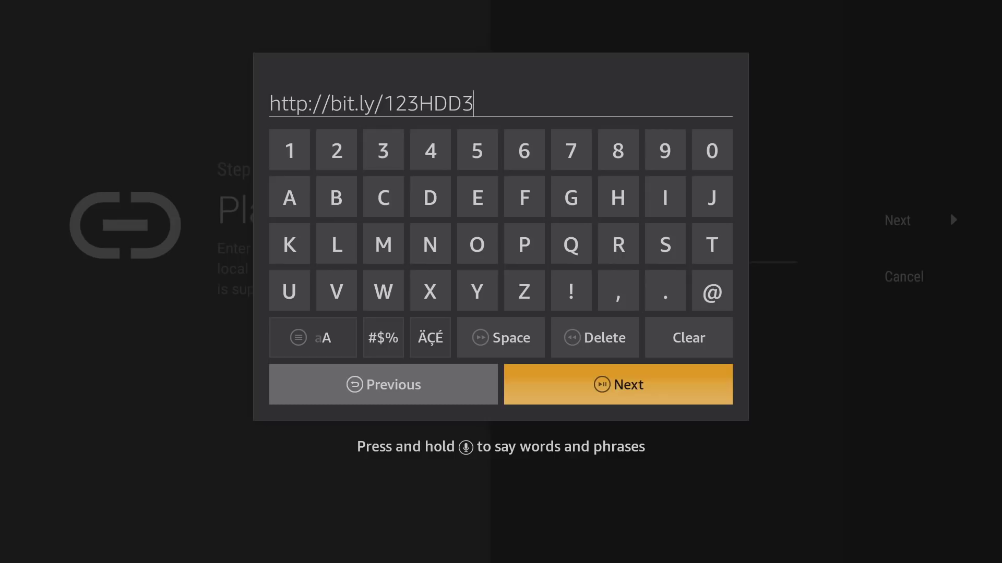
key(Return)
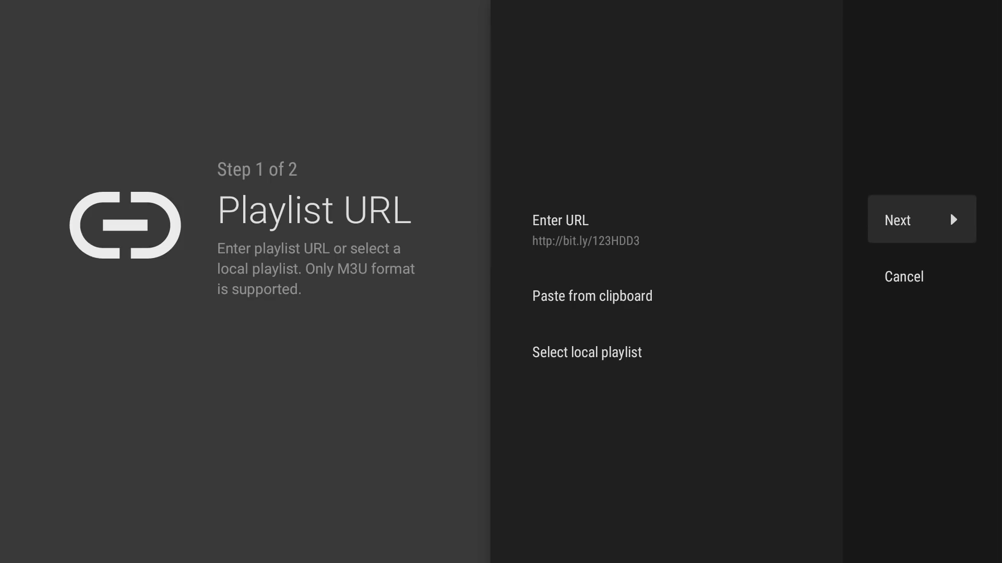
Step: Process the playlist, keep the name 123HDD3, and finish adding it with 2866 channels
key(Return)
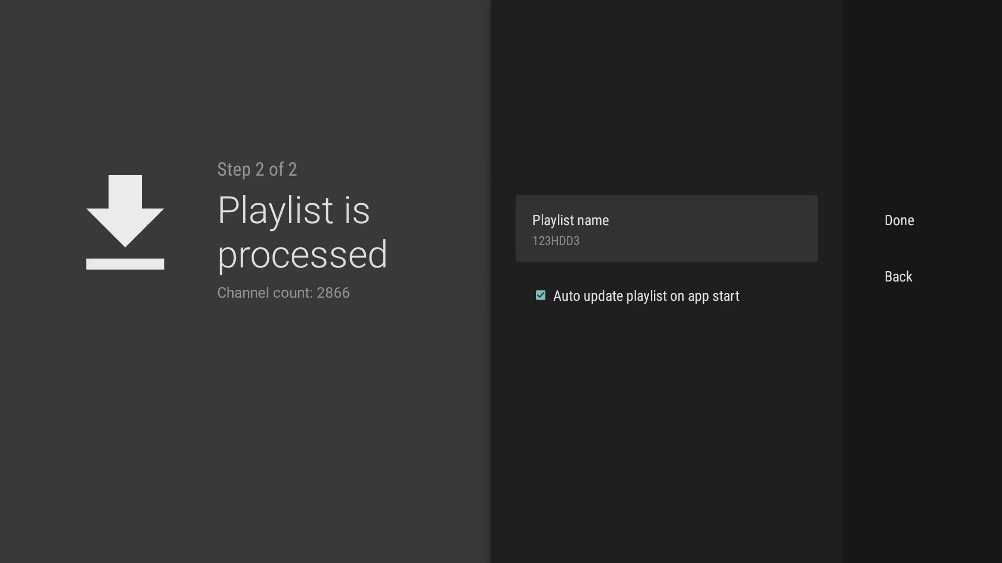
click(898, 220)
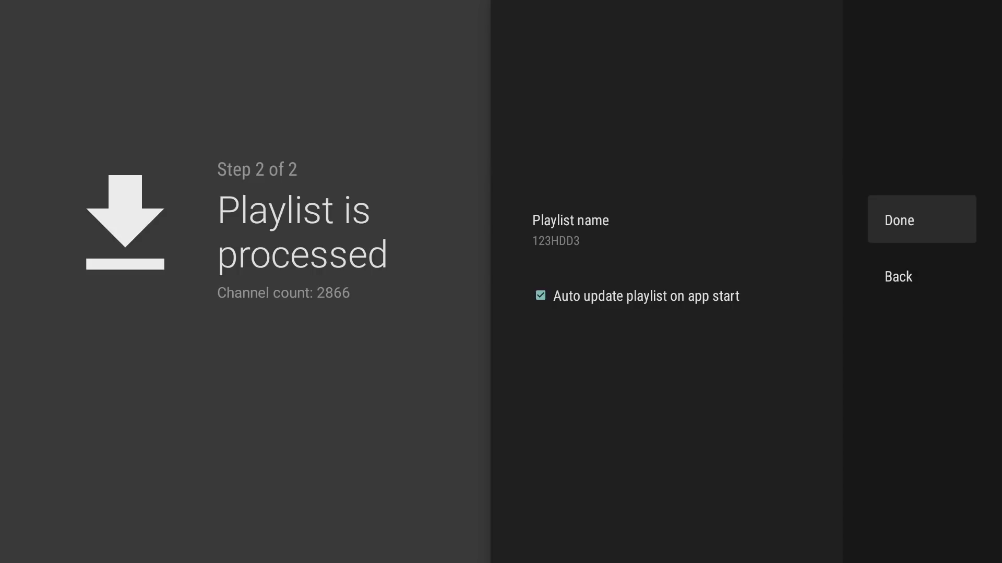
key(Return)
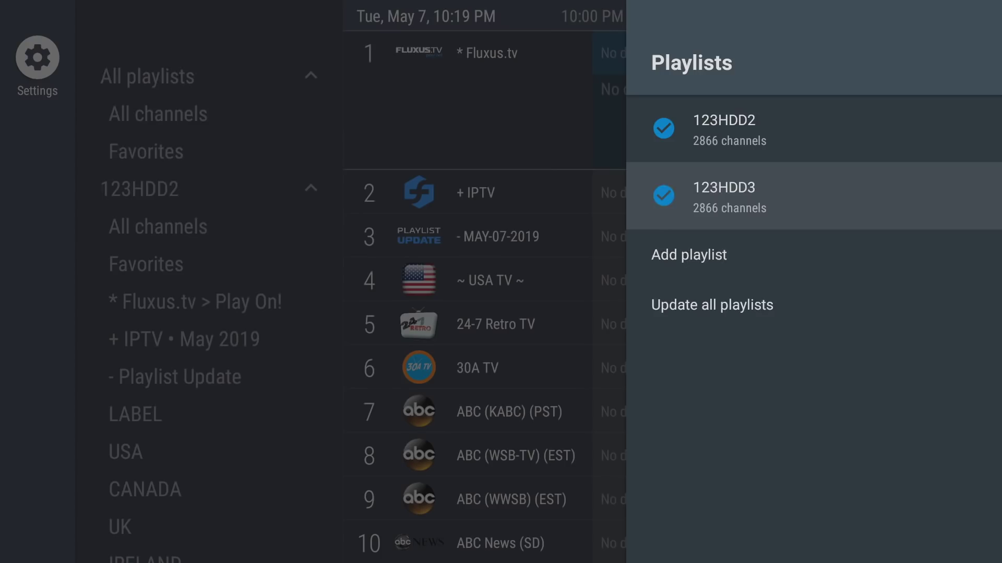
Step: Move down the Playlists panel toward Add playlist
click(689, 255)
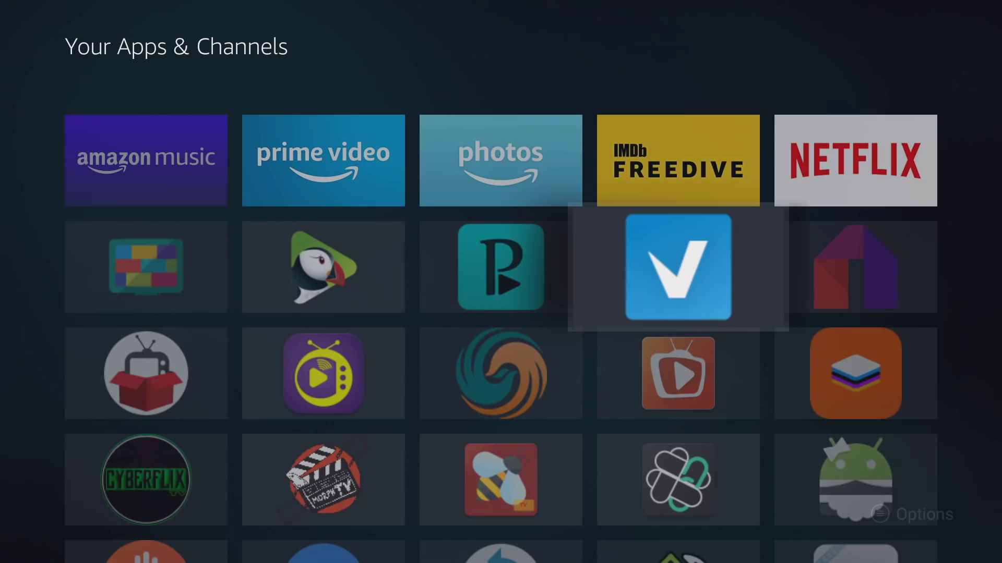
key(Left)
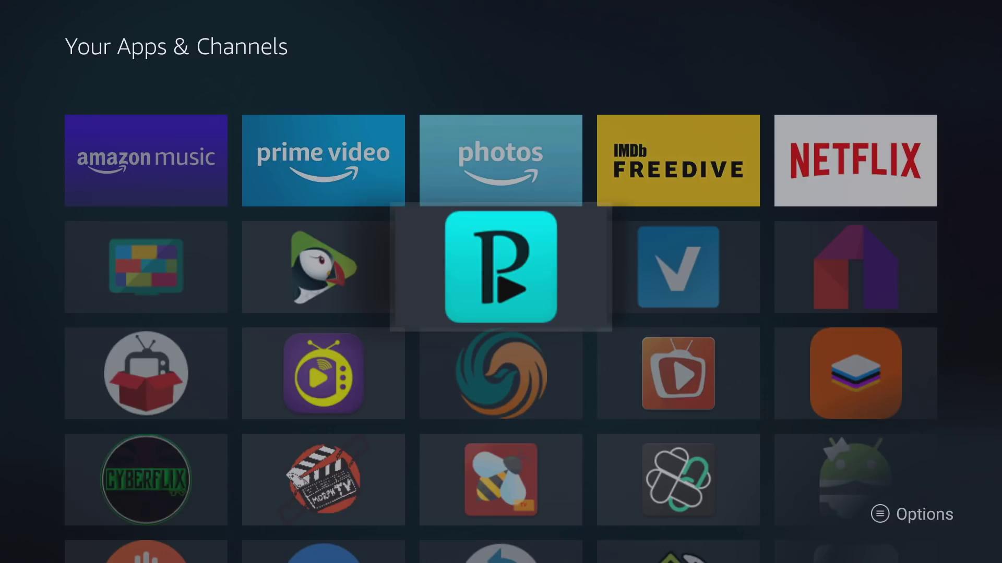
key(Right)
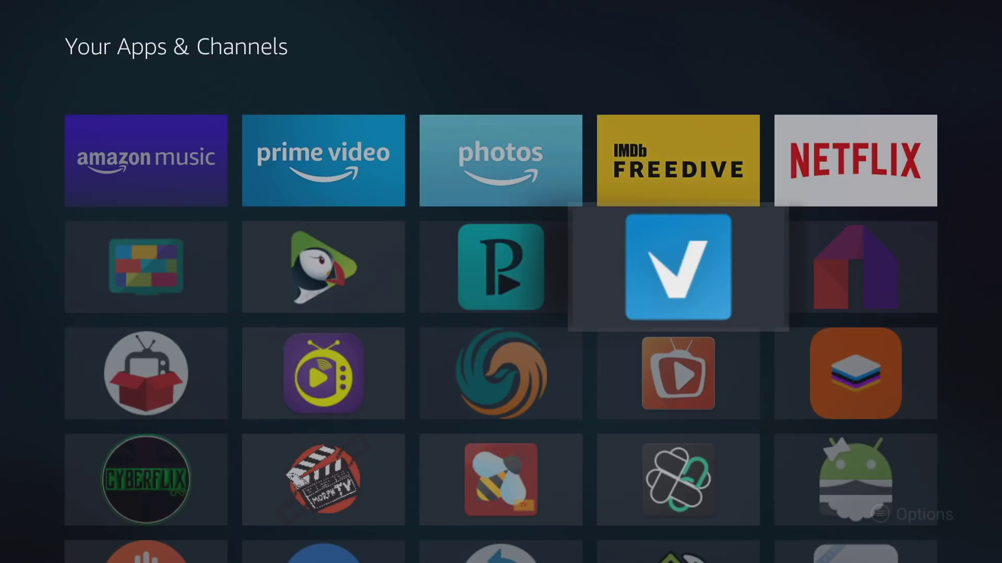
key(Left)
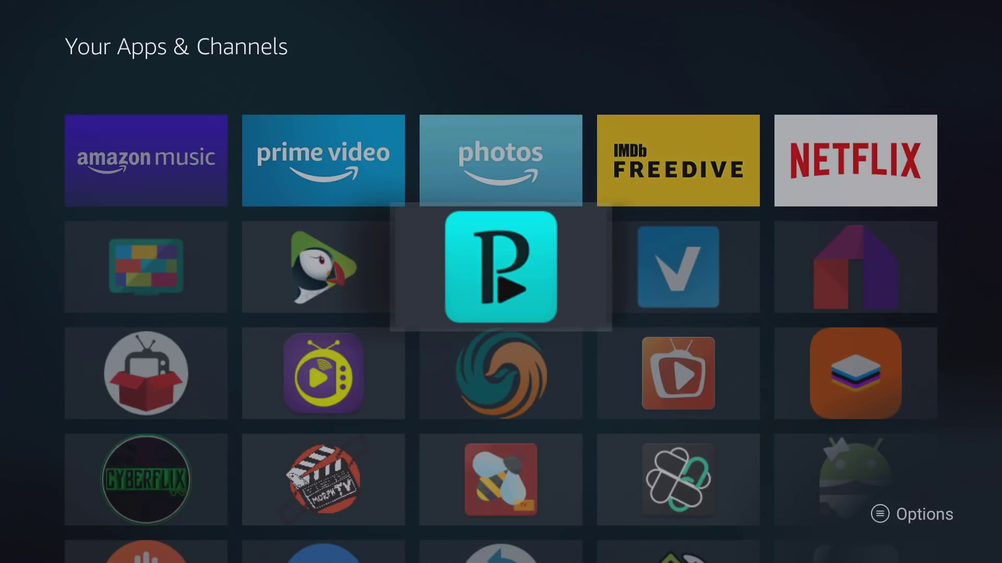
key(Down)
key(Down)
key(Down)
key(Right)
key(Right)
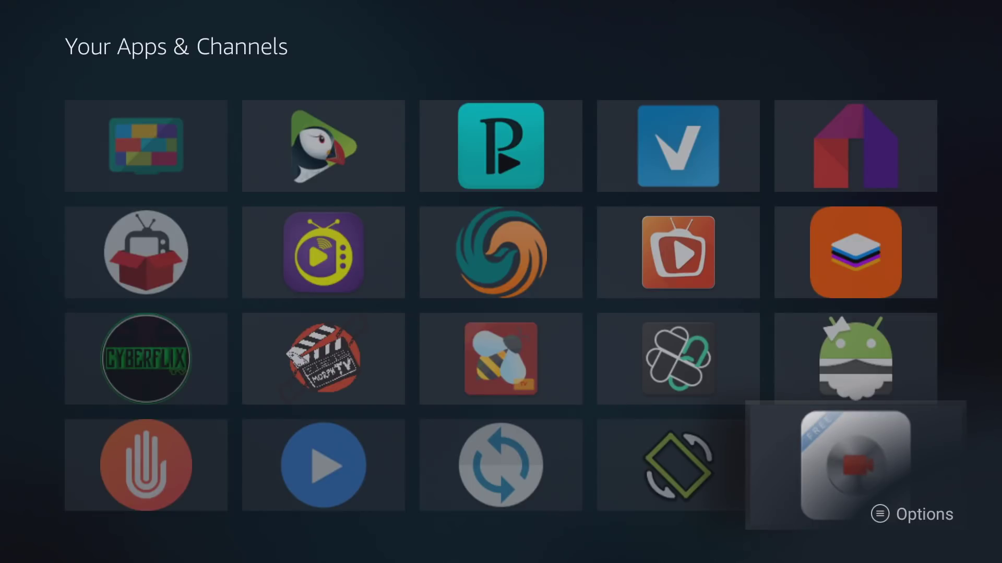
key(Up)
key(Up)
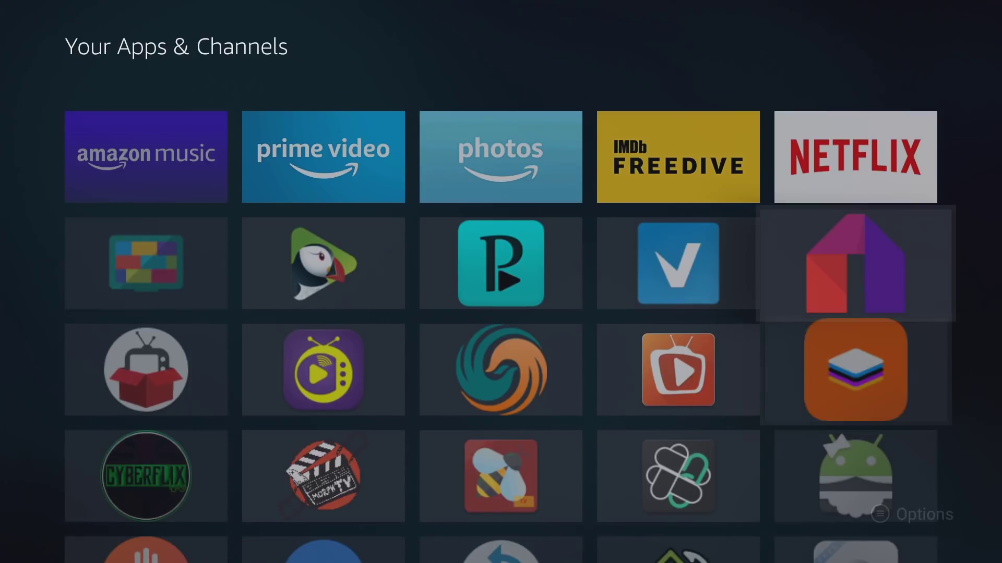
key(Left)
key(Left)
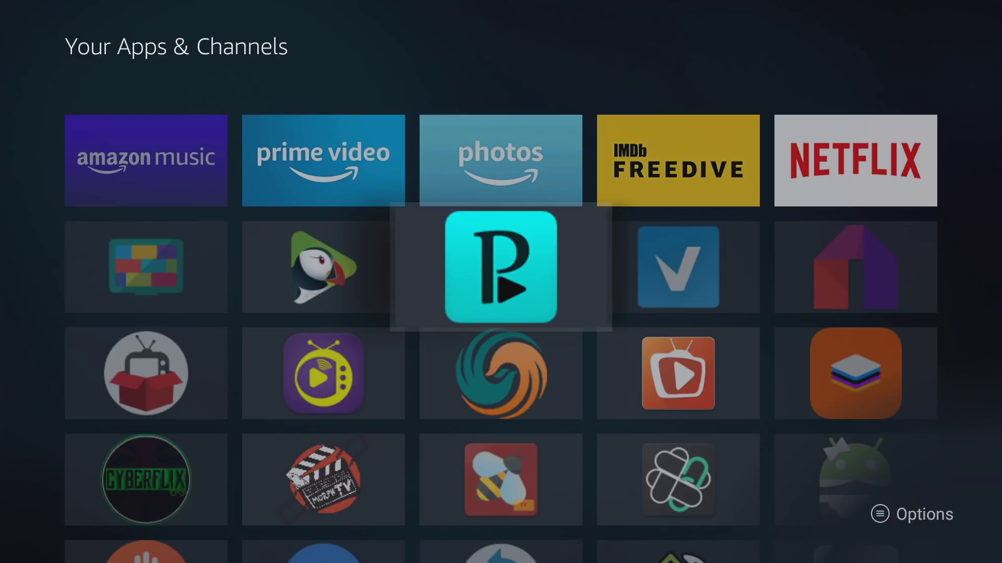
key(Down)
key(Down)
key(Down)
key(Right)
key(Right)
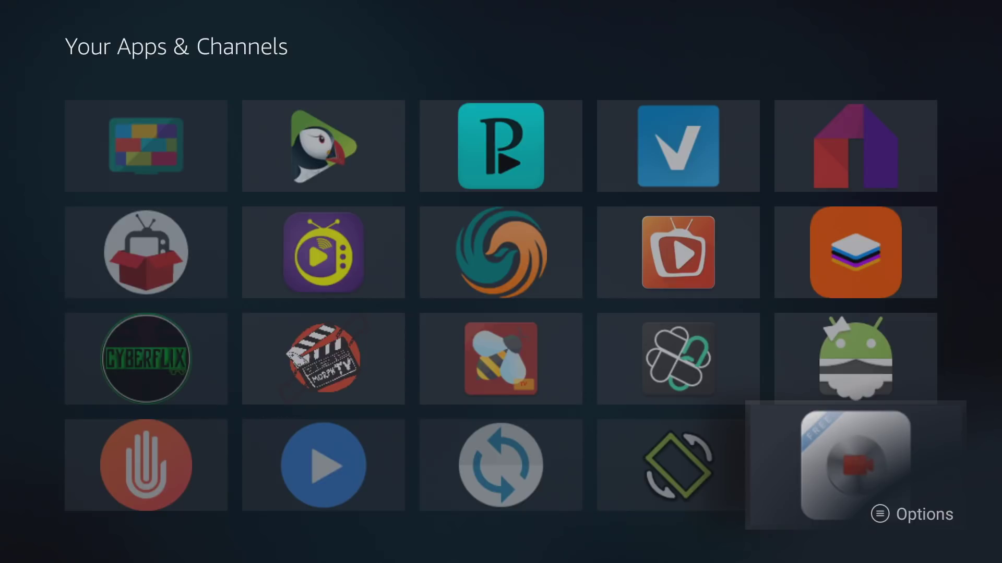
key(Up)
key(Up)
key(Up)
key(Left)
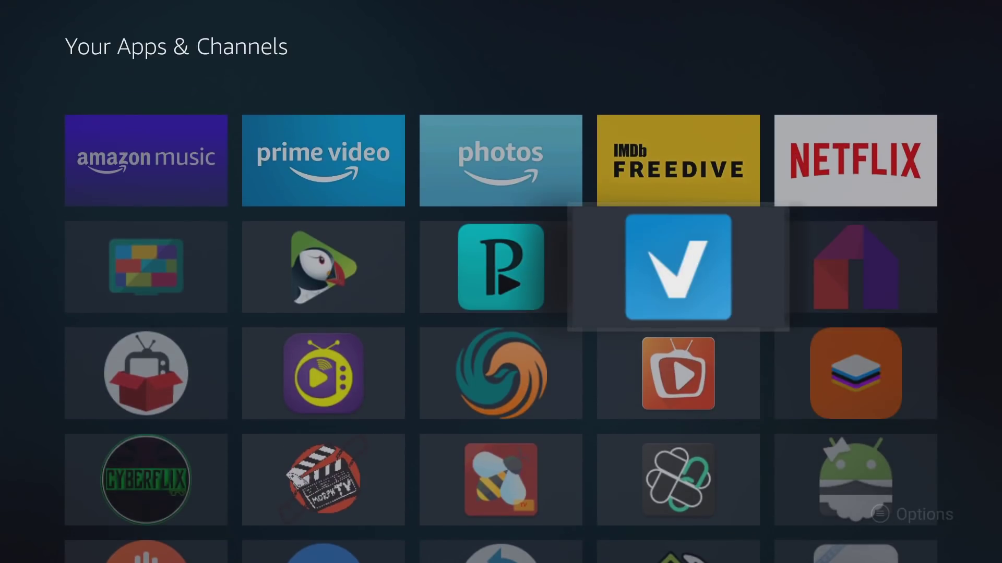